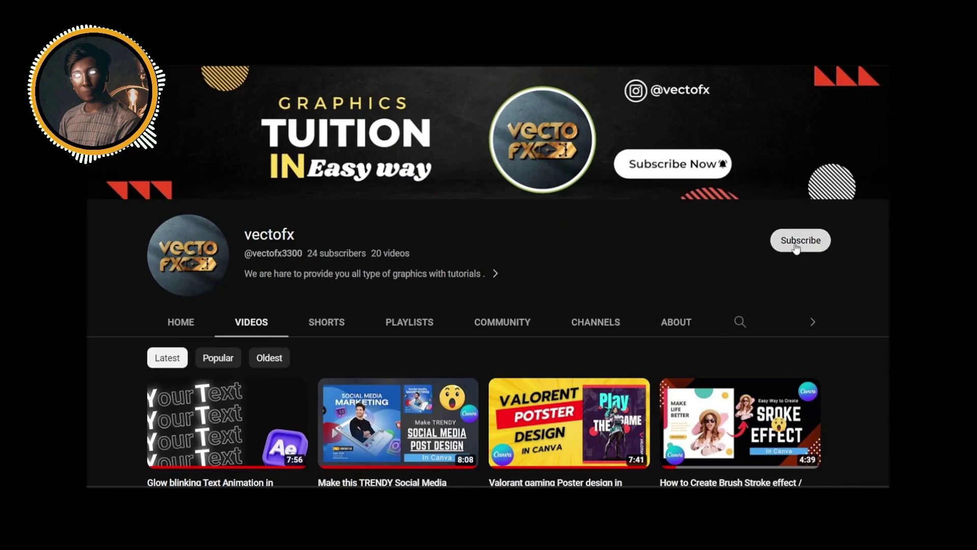
Subscribe to the vectofx channel and open its notification bell options.
click(796, 248)
click(797, 248)
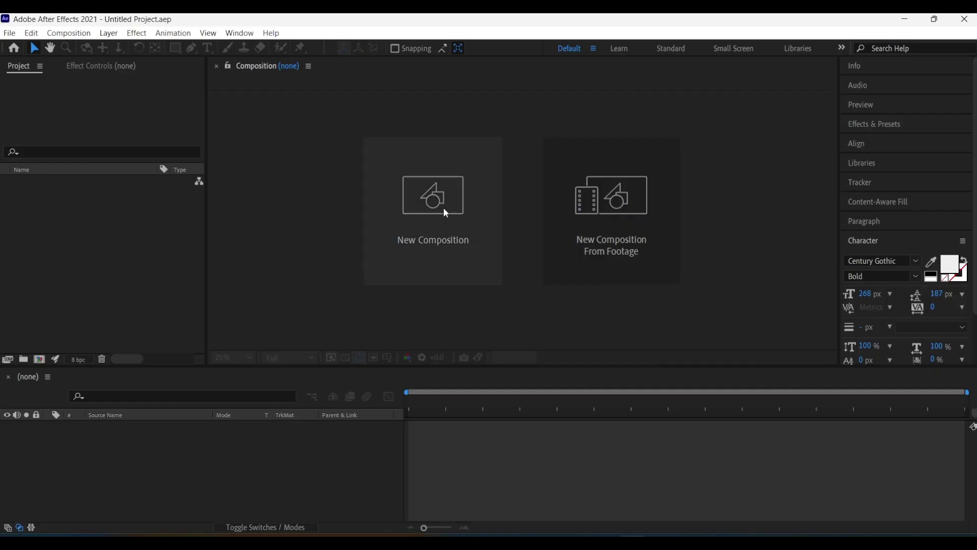
Create Comp 1 at 1920×1080, 10 seconds long, with a #222222 dark grey background.
click(443, 207)
click(388, 196)
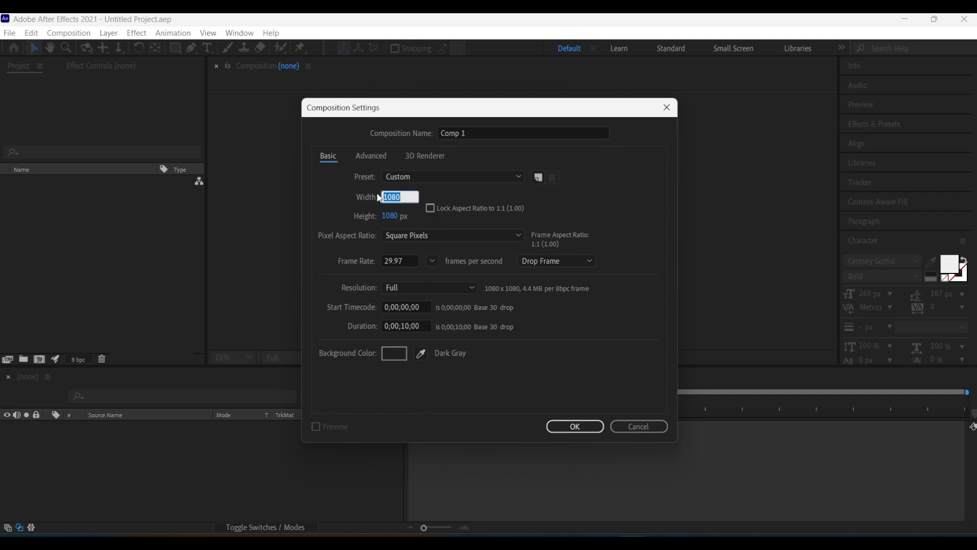
text(1920)
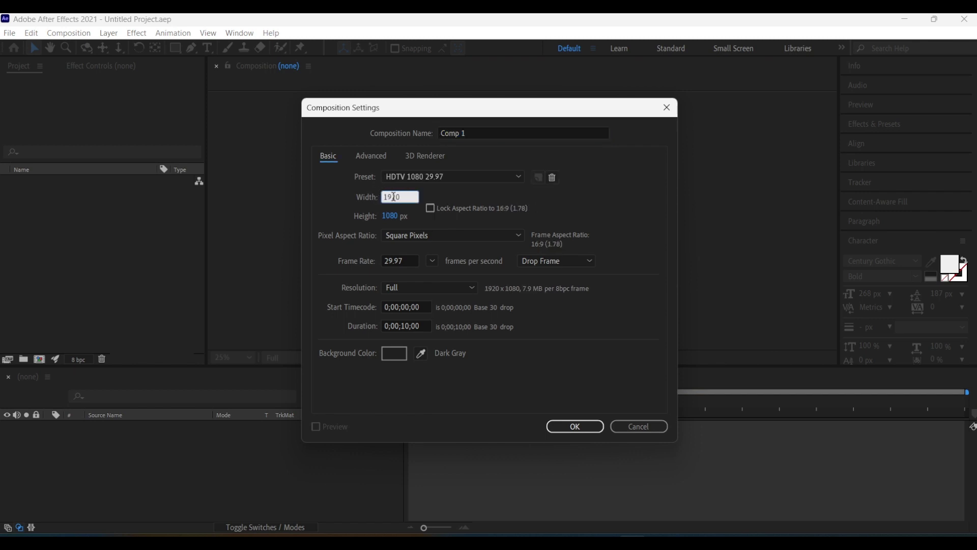
click(423, 356)
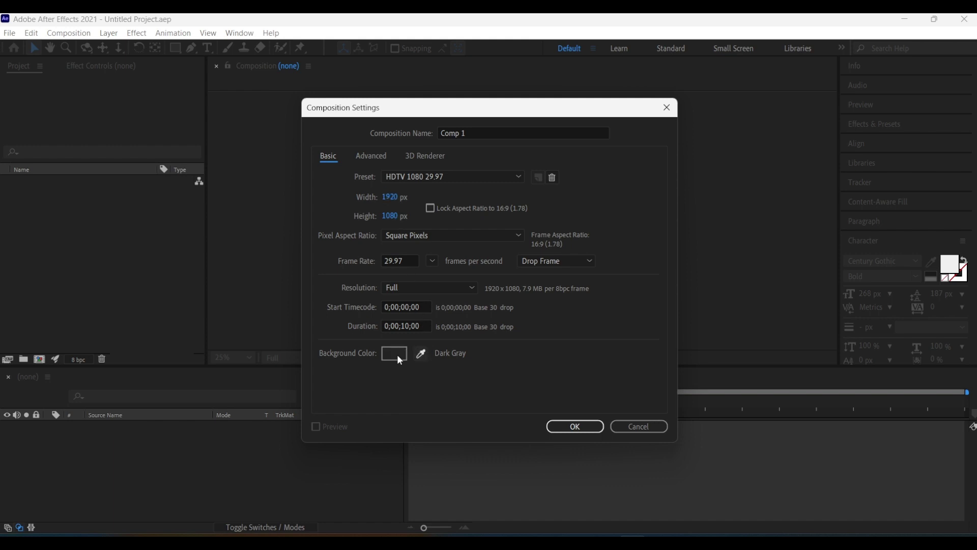
click(400, 359)
text(222222)
key(Tab)
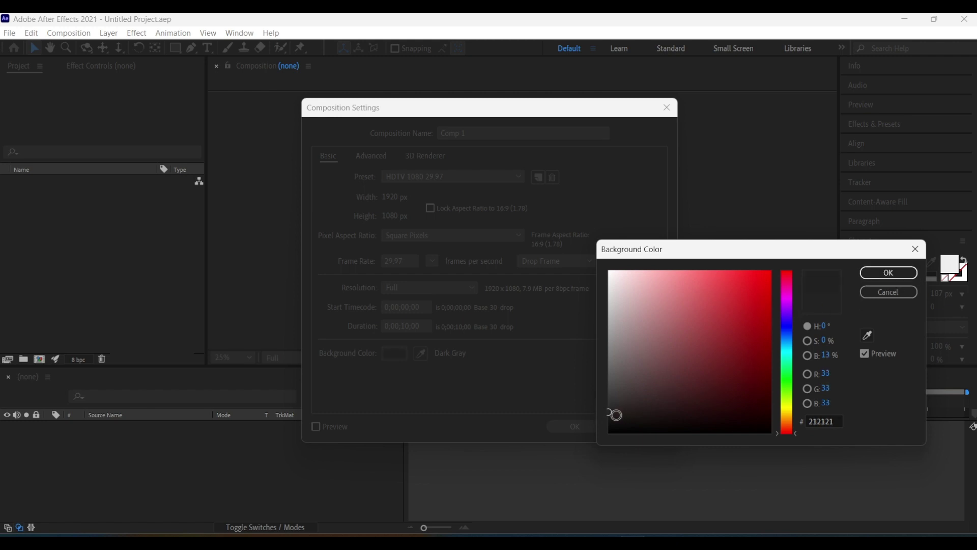
click(889, 273)
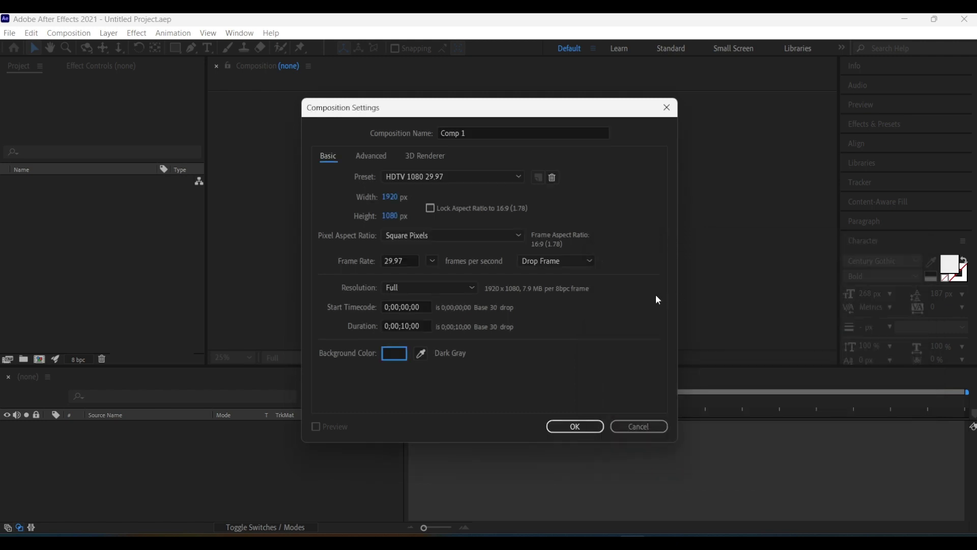
click(421, 324)
click(566, 429)
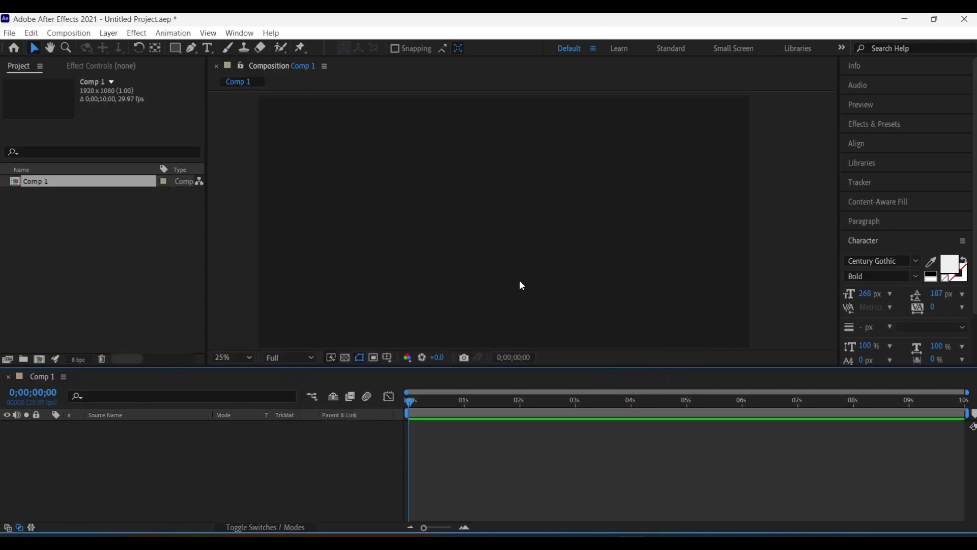
Enlarge the timeline and add a text layer reading 'Motion' to the composition.
drag(536, 367, 537, 333)
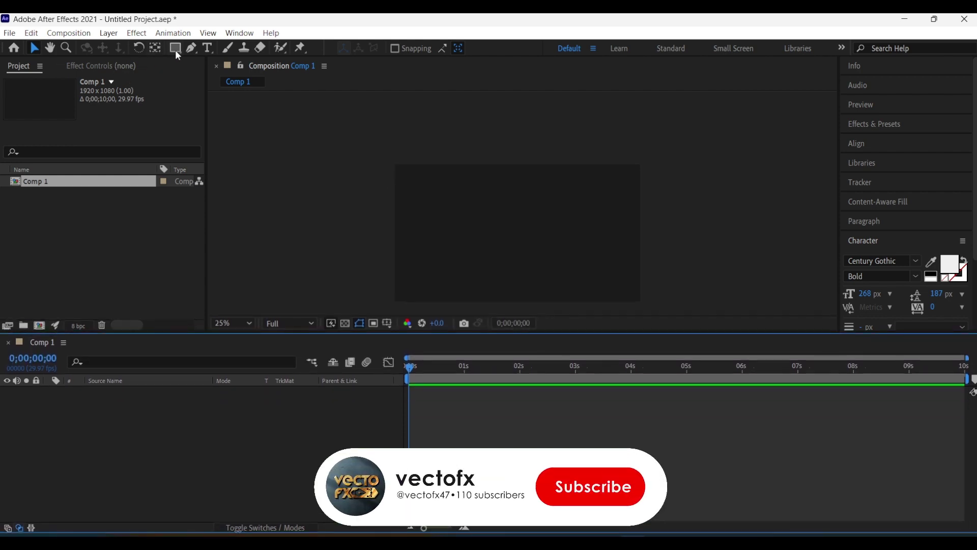
click(207, 48)
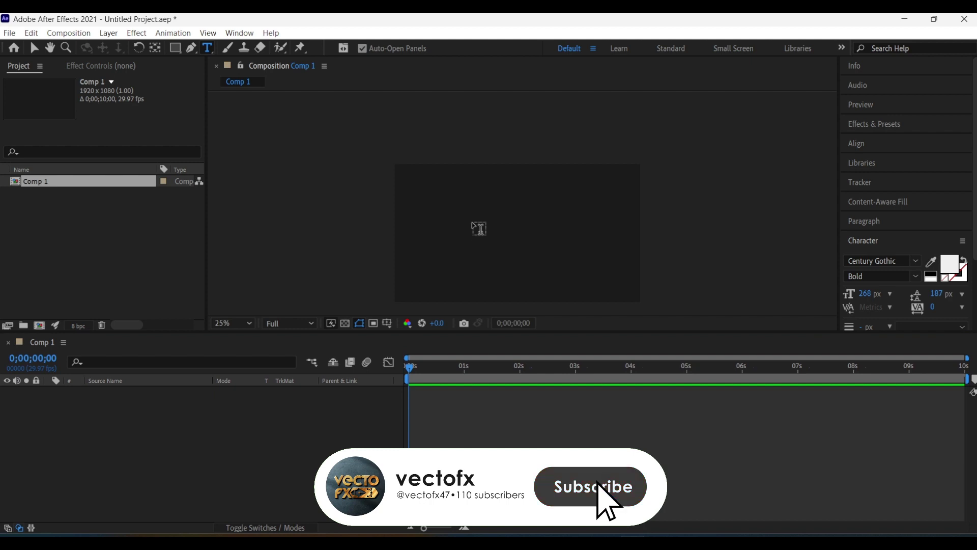
click(472, 230)
text(Mo)
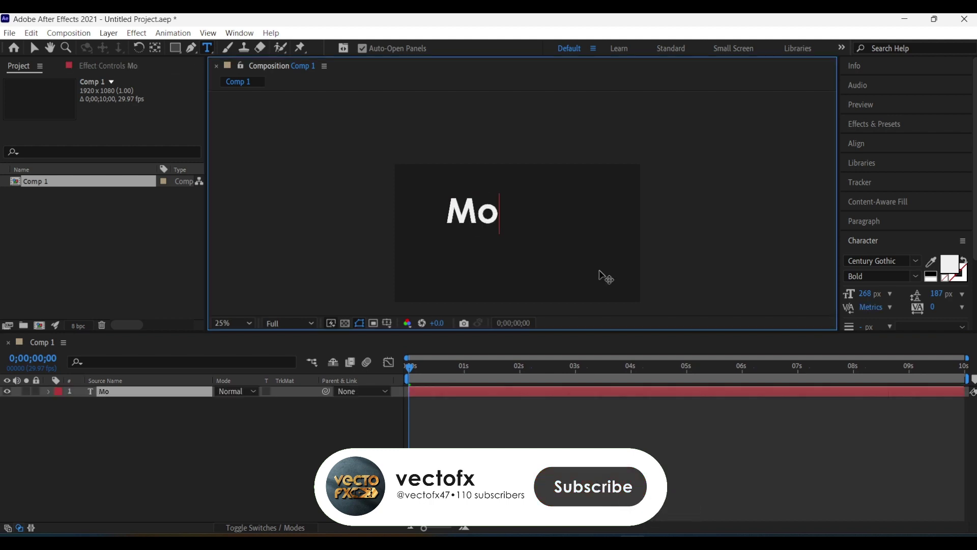
text(tion)
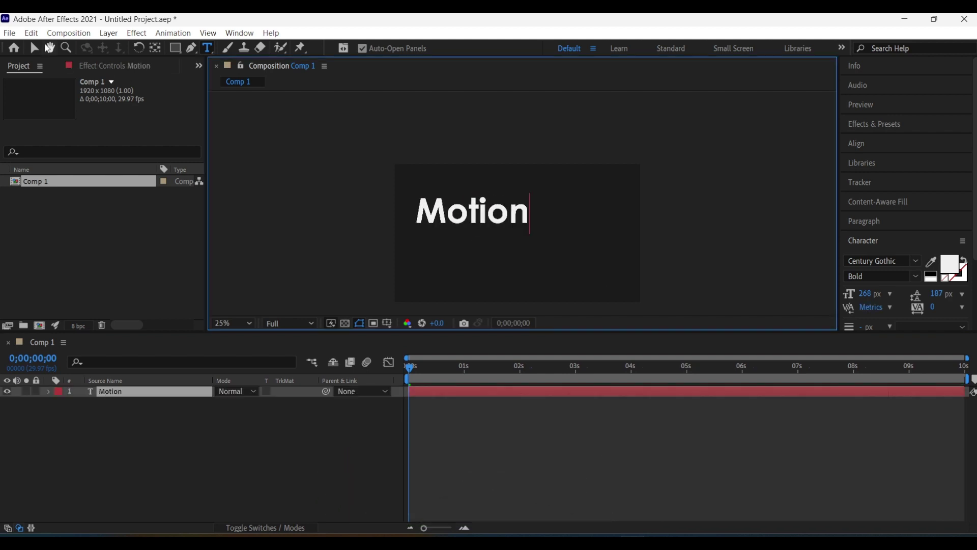
click(34, 48)
Set the text's font to Couture and drag it toward the frame centre.
click(915, 261)
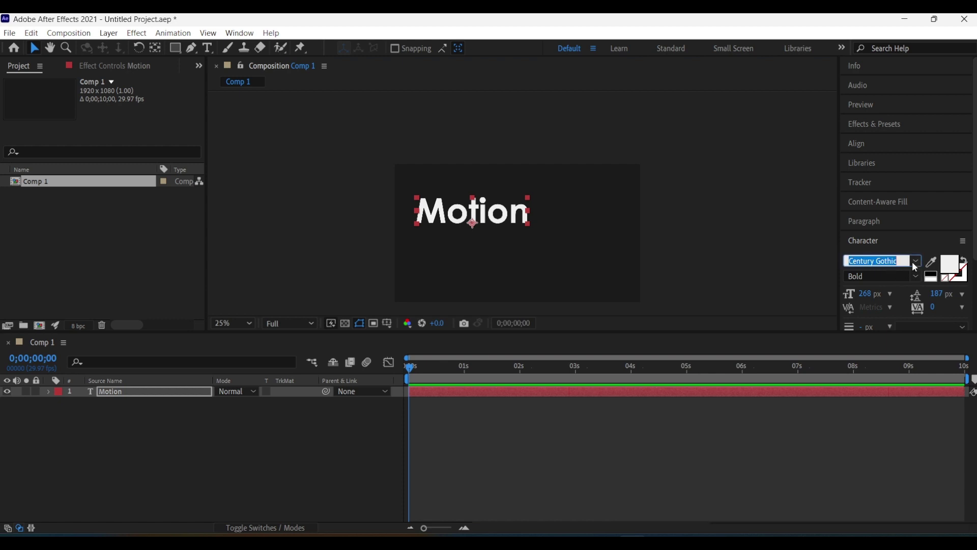
scroll(880, 318, up, 3)
scroll(876, 322, up, 5)
scroll(876, 322, up, 4)
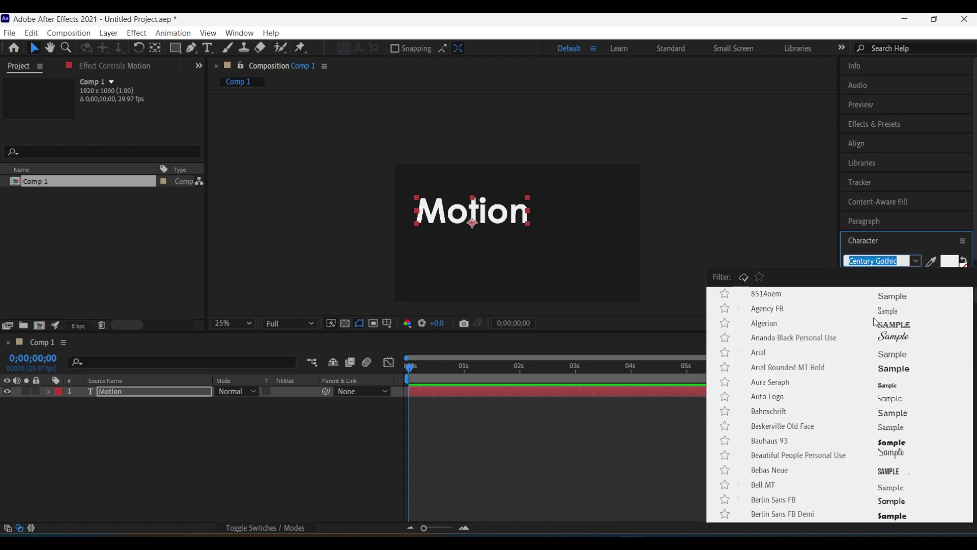
scroll(904, 363, down, 5)
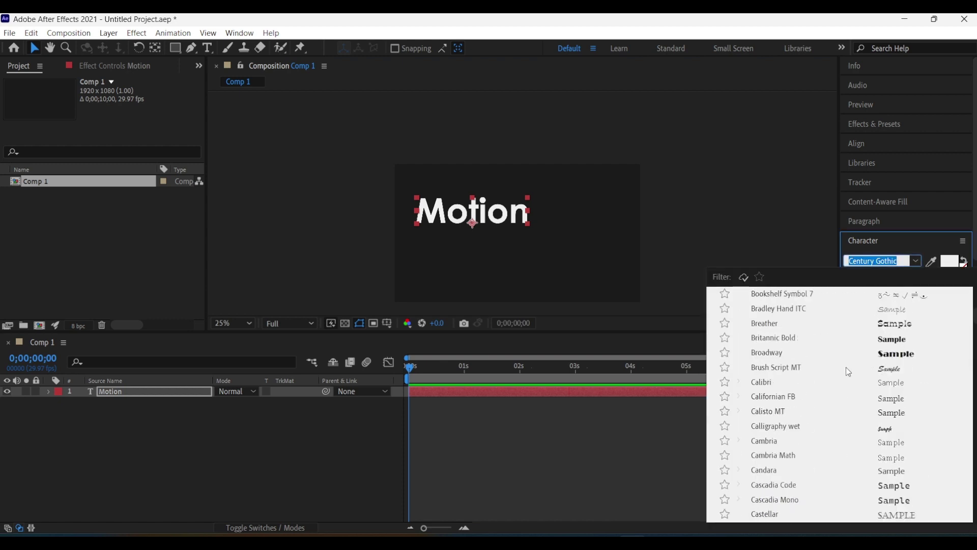
scroll(853, 396, down, 5)
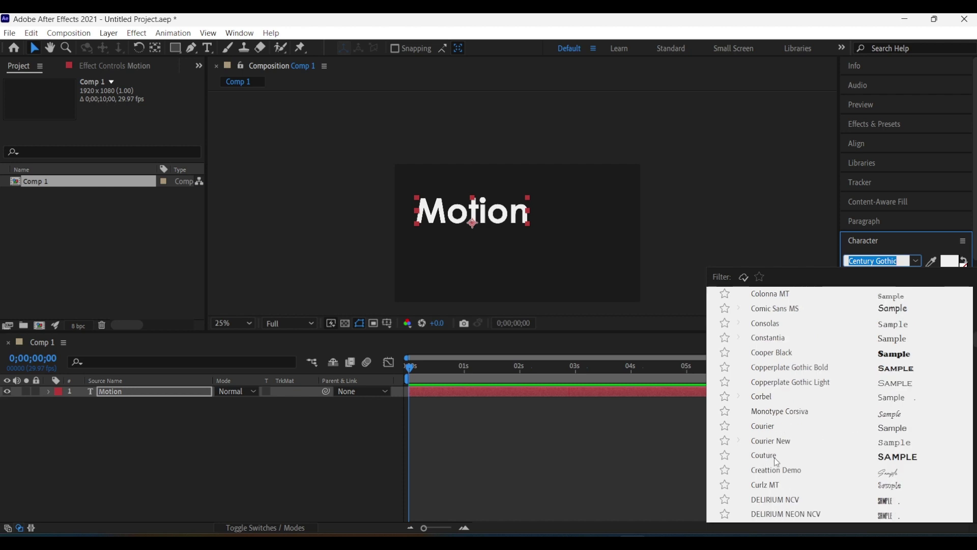
click(766, 456)
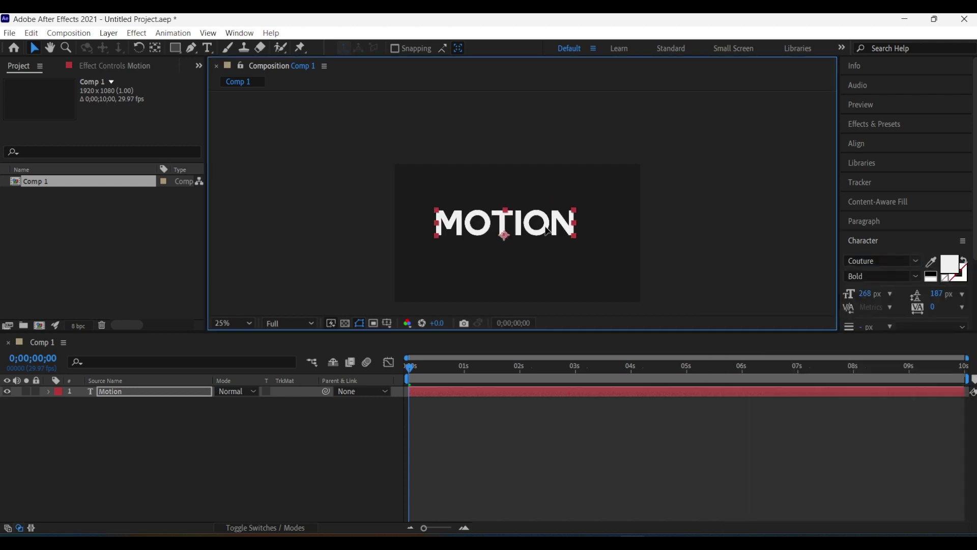
drag(510, 208, 551, 230)
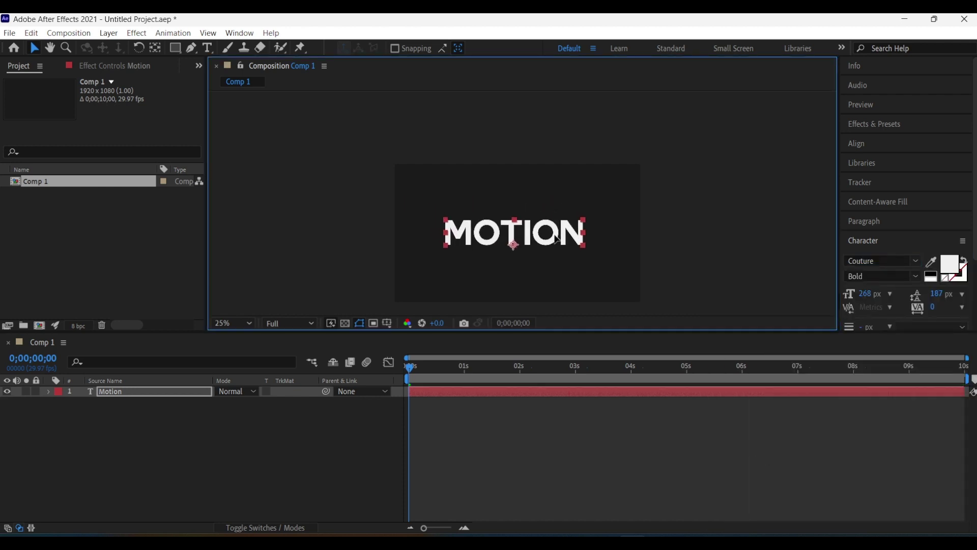
Centre MOTION horizontally and vertically, then move its anchor point to the text's middle.
click(863, 144)
click(874, 176)
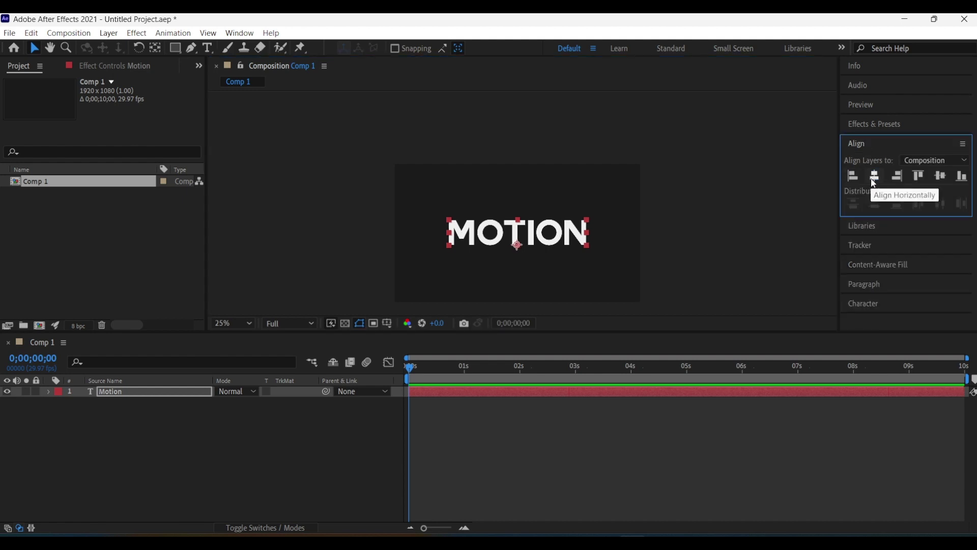
click(936, 179)
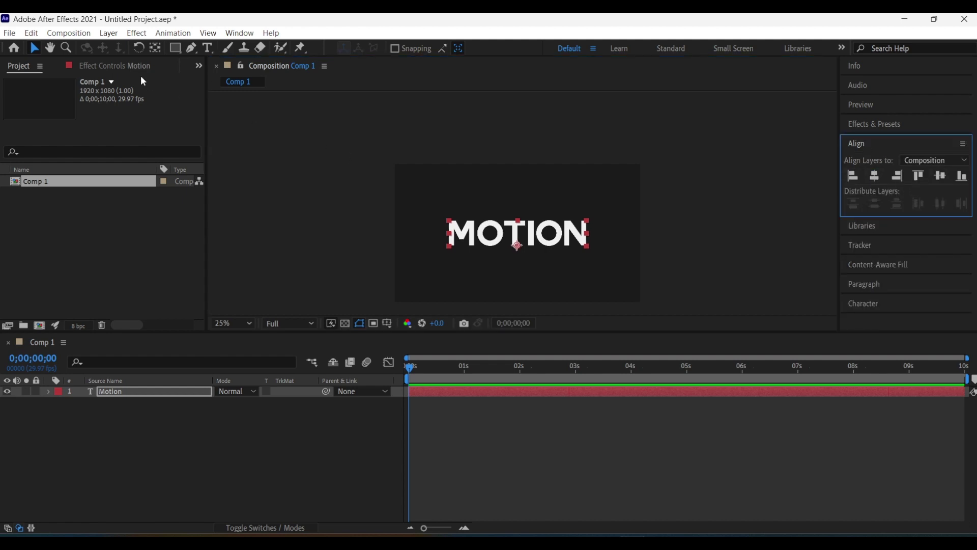
click(155, 48)
scroll(515, 244, up, 4)
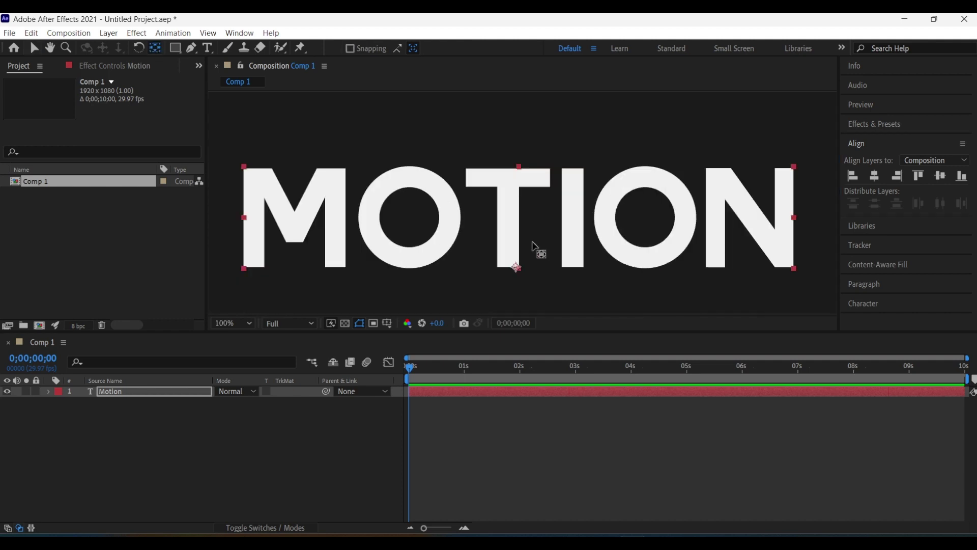
drag(518, 266, 518, 227)
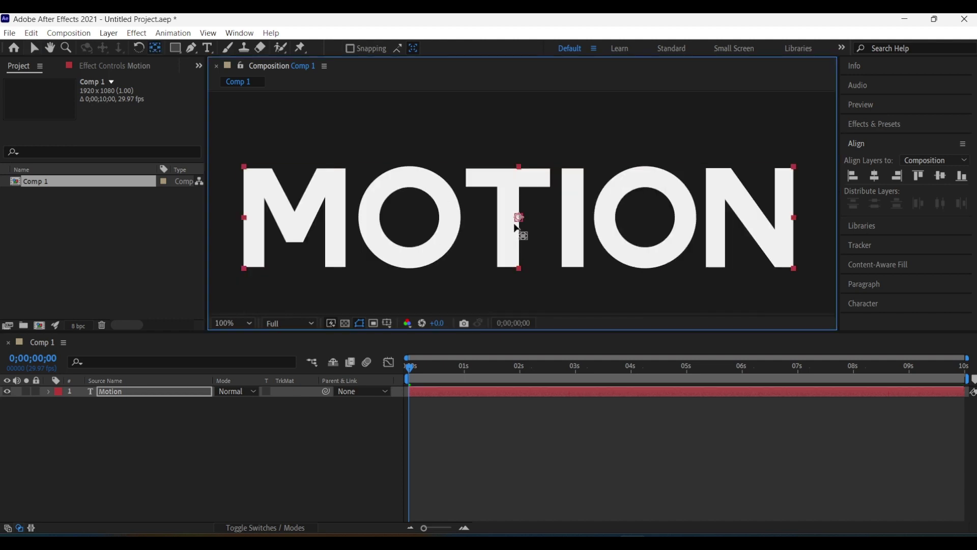
scroll(519, 227, down, 2)
scroll(545, 219, down, 2)
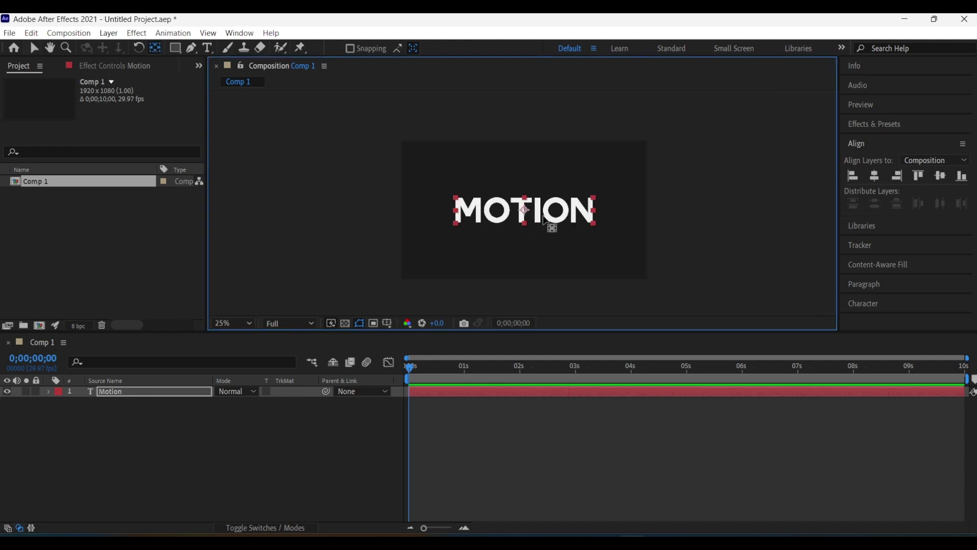
Make the MOTION text red FF0000 and duplicate the Motion layer.
click(136, 413)
click(130, 396)
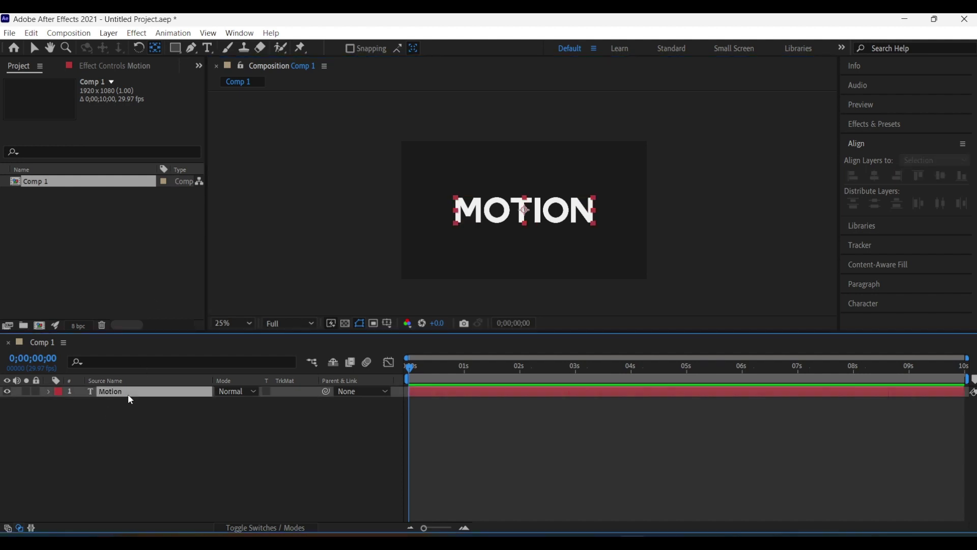
click(888, 303)
click(950, 265)
drag(760, 286, 772, 270)
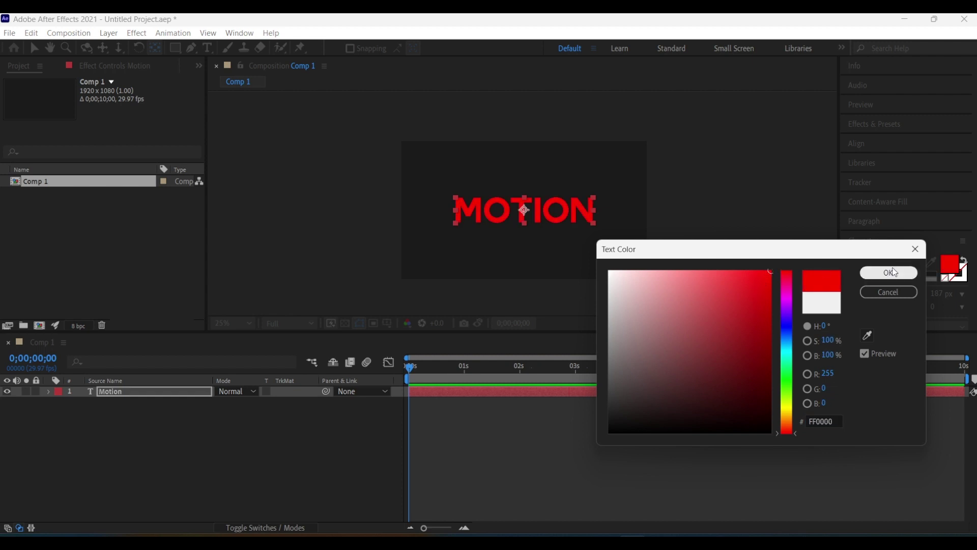
click(889, 272)
click(118, 393)
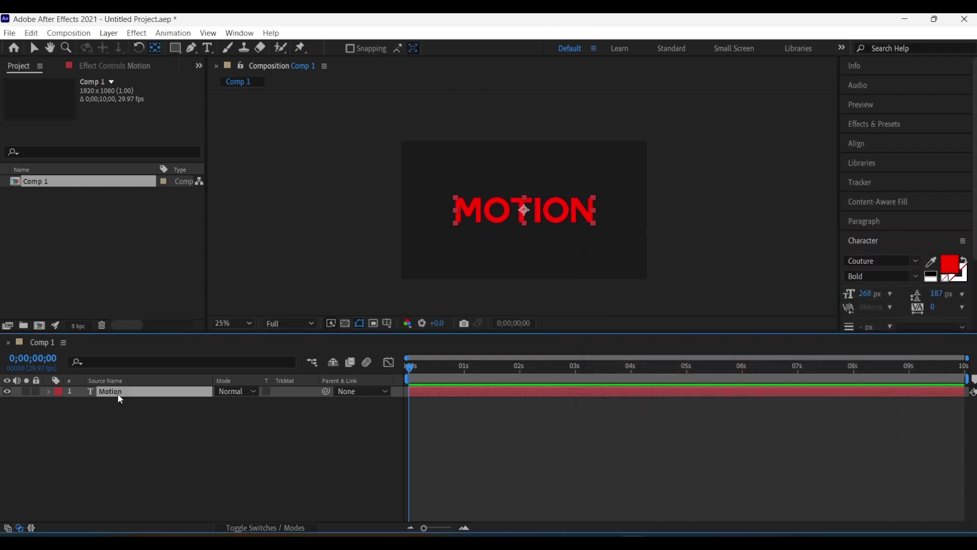
key(ctrl+d)
Retype the duplicate layer's text as 'M' and make it white.
drag(118, 393, 412, 293)
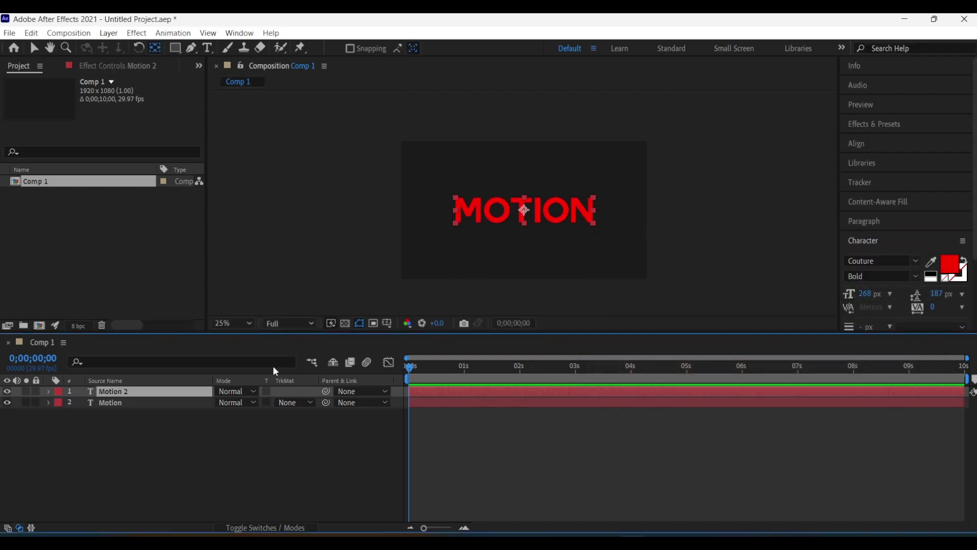
double_click(498, 211)
text(M)
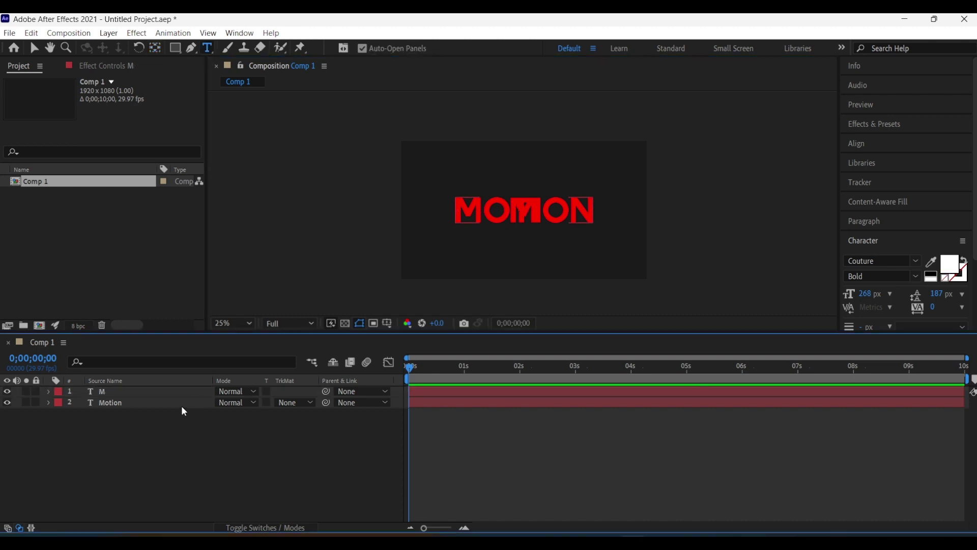
click(949, 264)
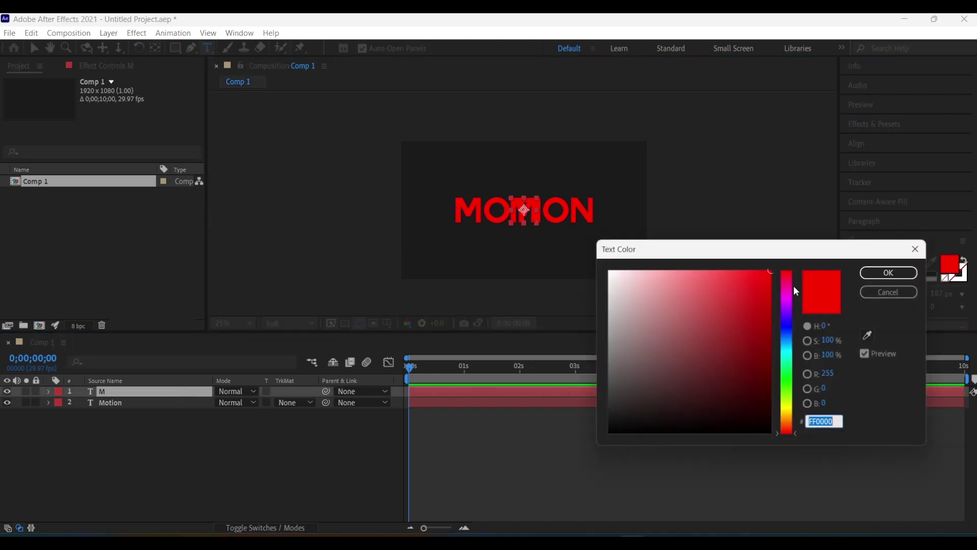
click(609, 271)
click(875, 273)
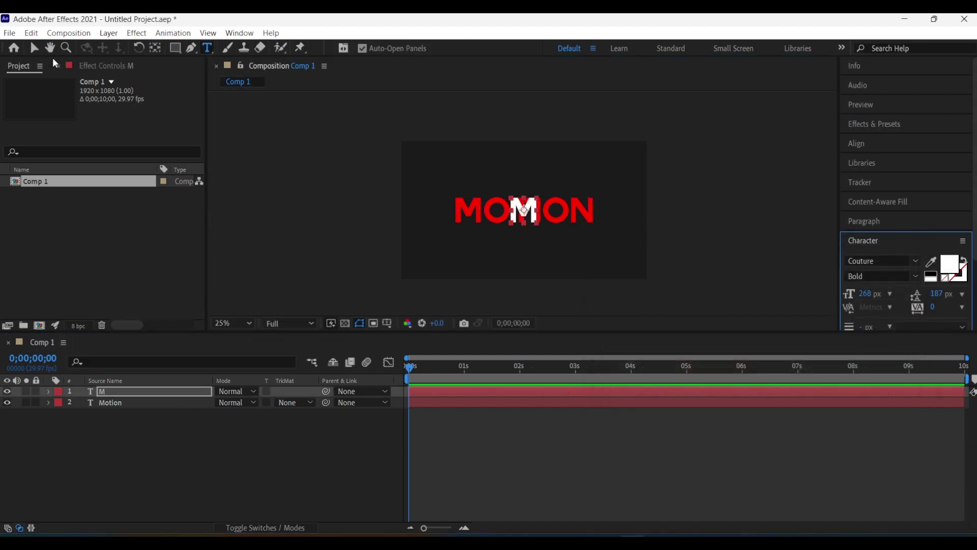
Position the white M exactly over MOTION's first letter.
click(34, 47)
scroll(560, 209, up, 3)
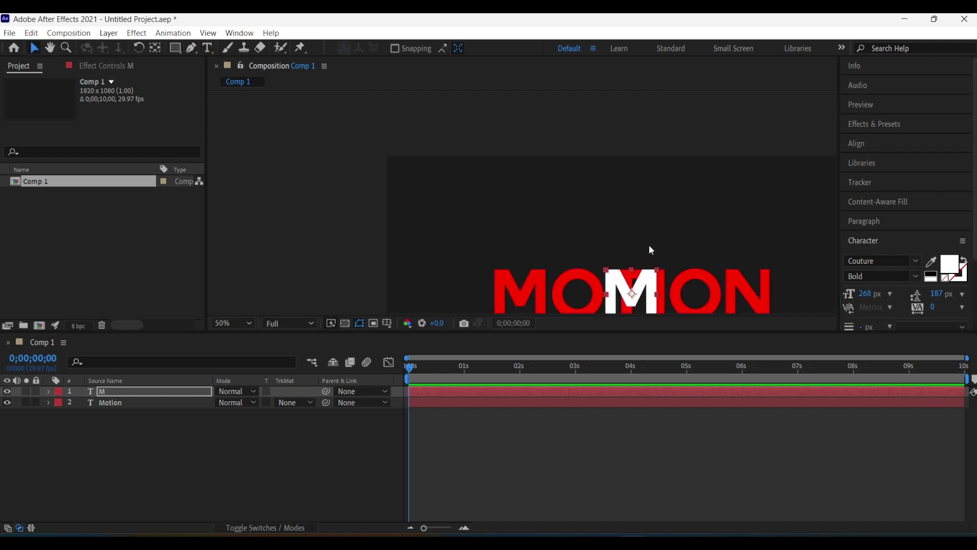
drag(603, 213, 492, 216)
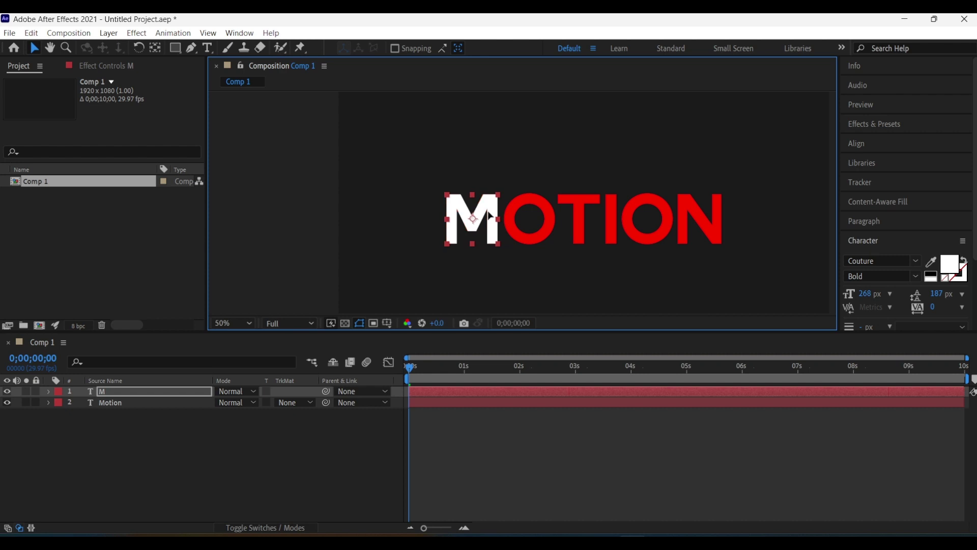
drag(492, 215, 490, 215)
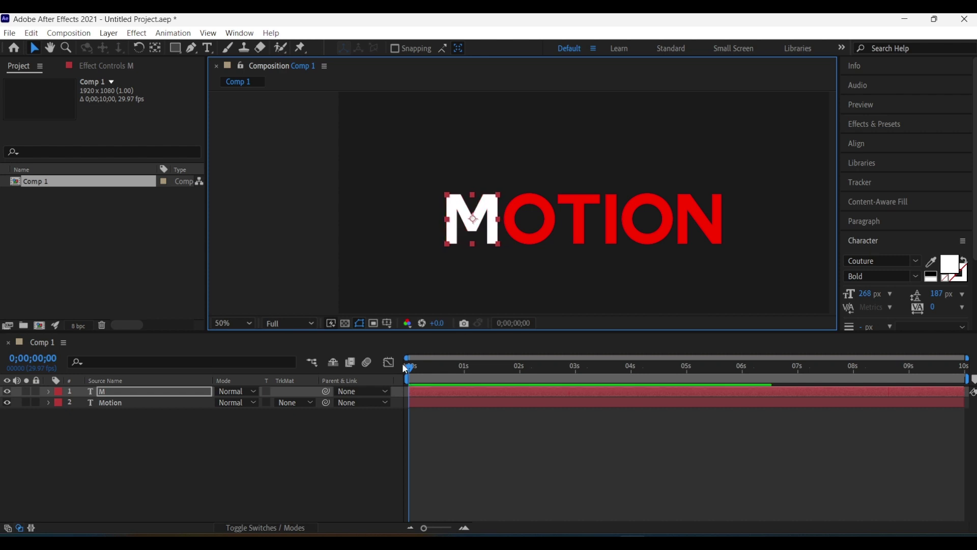
click(325, 460)
click(486, 222)
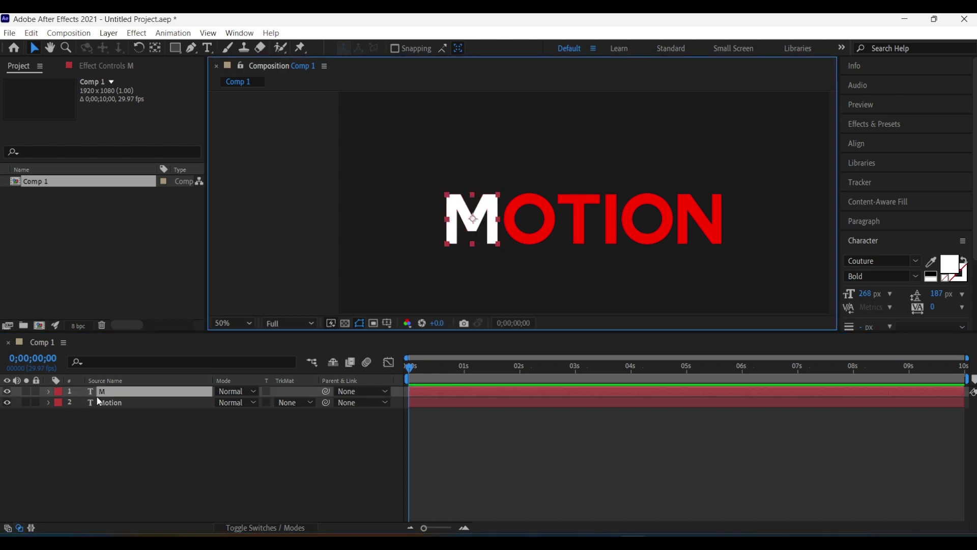
Duplicate the M layer, retype it as 'o', and align it over the O.
key(ctrl+d)
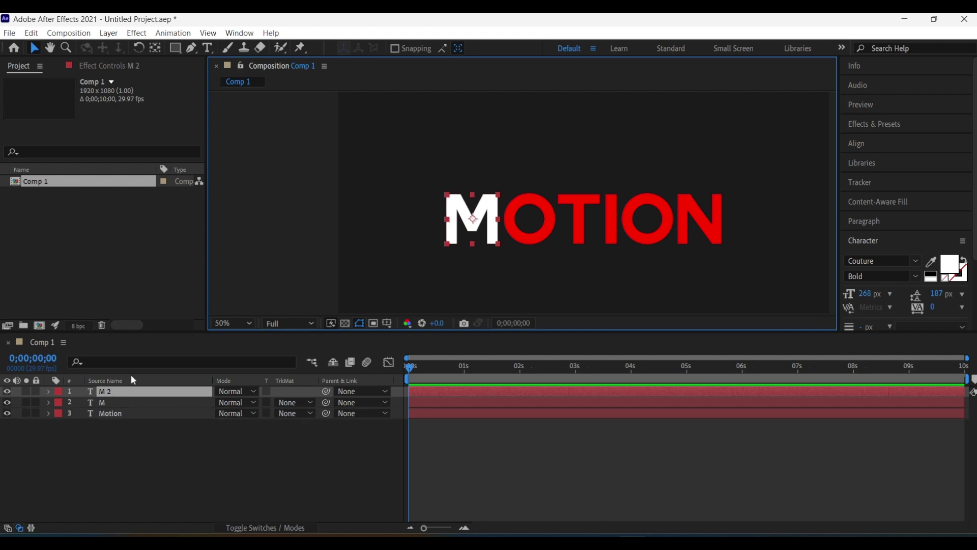
drag(486, 222, 540, 219)
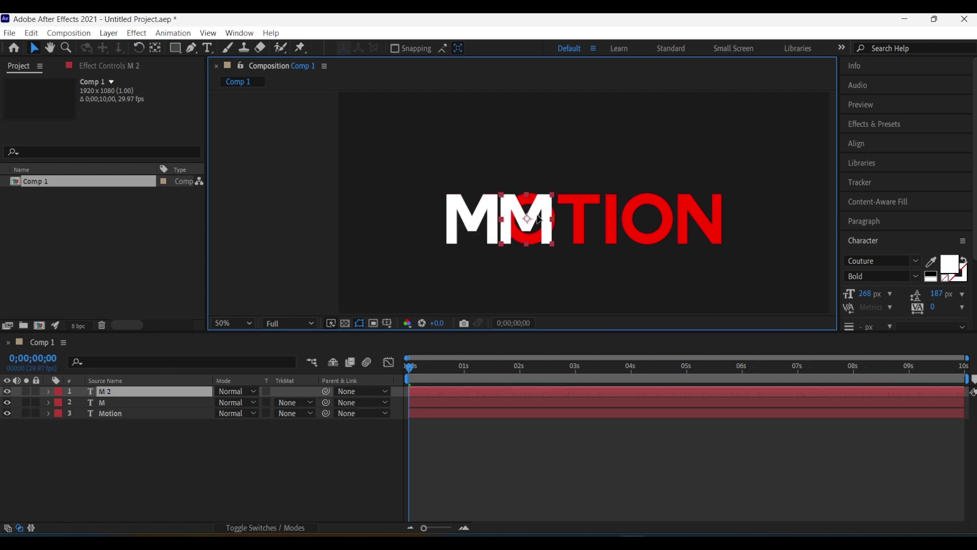
double_click(540, 219)
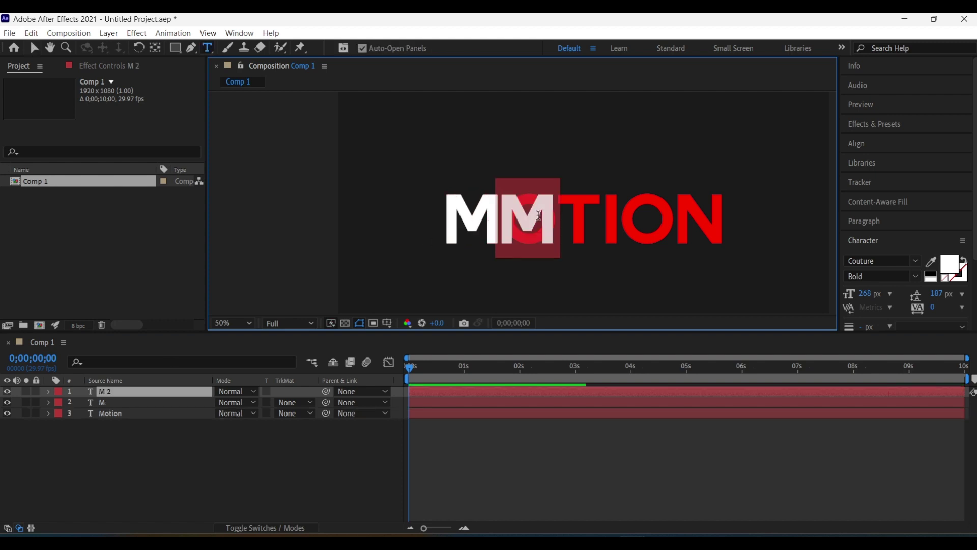
text(o)
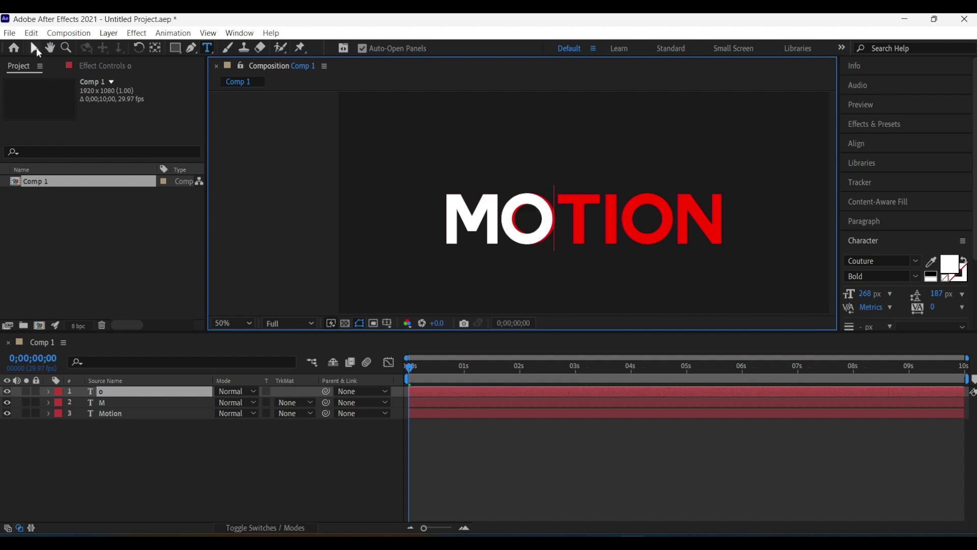
click(35, 48)
drag(545, 224, 548, 224)
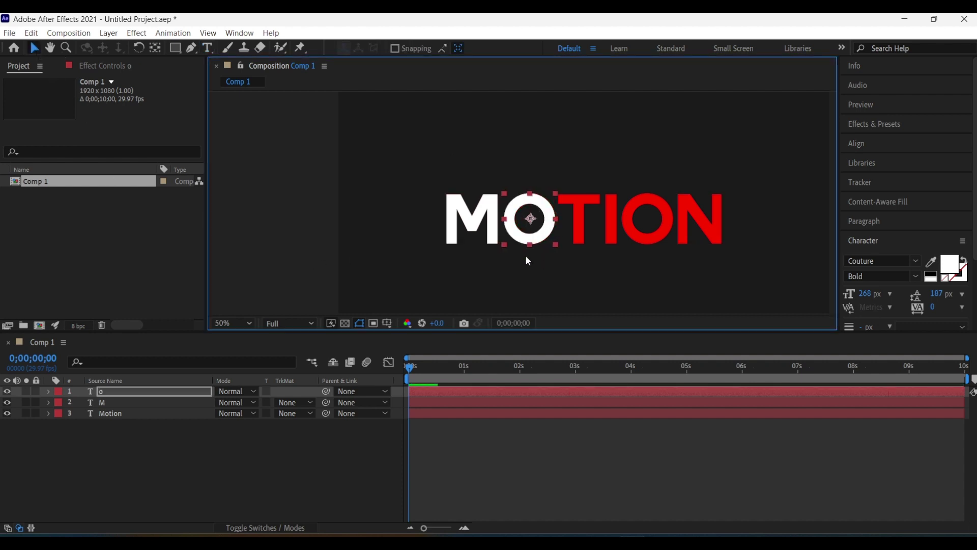
Duplicate the o layer, retype it as 't', and align it over the T.
key(ctrl+d)
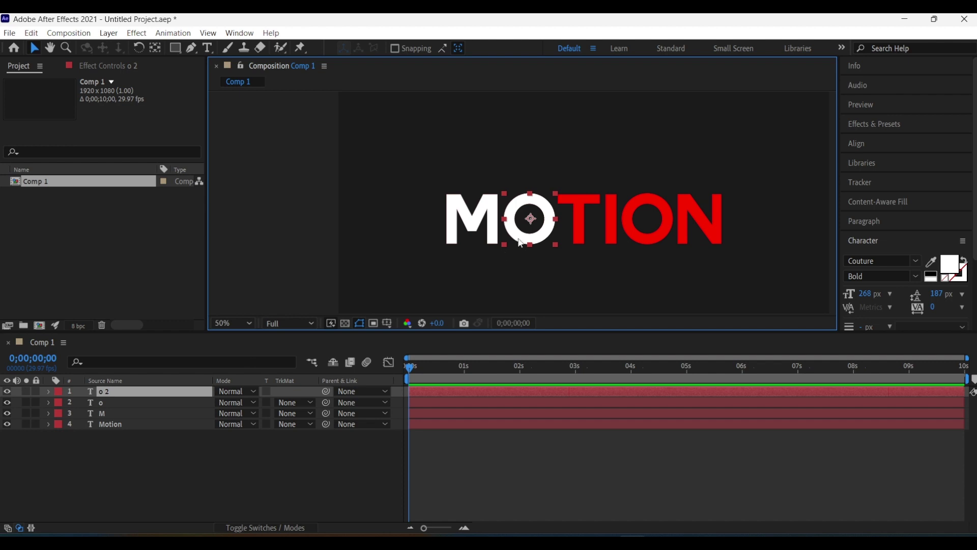
drag(520, 243, 571, 242)
double_click(591, 232)
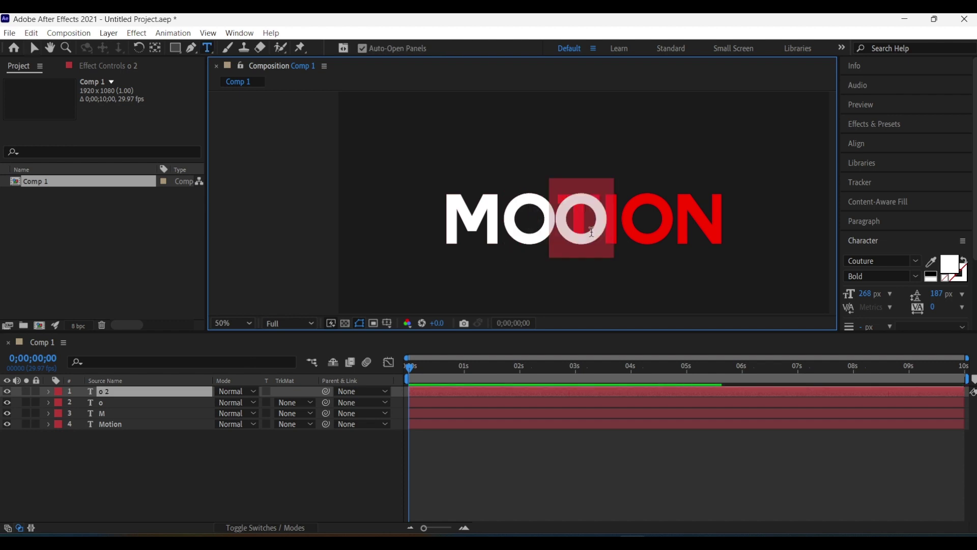
text(t)
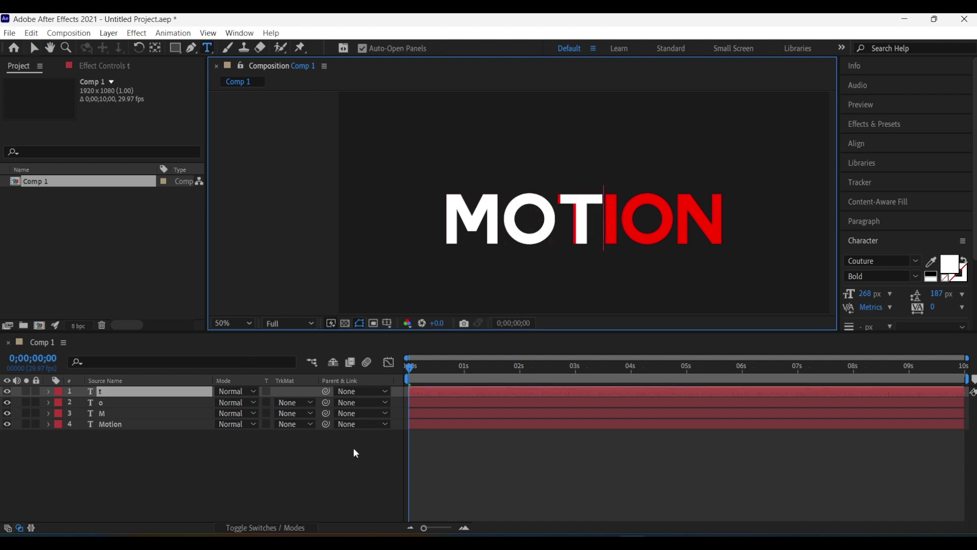
click(355, 453)
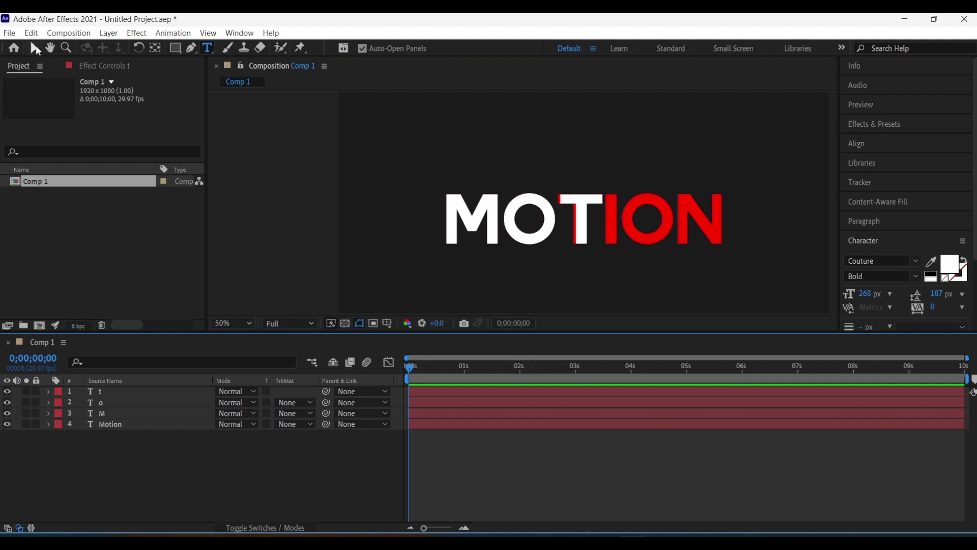
key(v)
click(584, 220)
mouse_move(583, 220)
mouse_down()
mouse_move(637, 219)
mouse_move(618, 228)
mouse_move(642, 228)
mouse_move(699, 219)
mouse_up()
key(Return)
key(Return)
Create white letter layers 'i', 'o' and 'n' by duplicating and retyping.
key(ctrl+d)
double_click(638, 219)
text(i)
key(ctrl+d)
double_click(640, 218)
text(o 3)
key(ctrl+d)
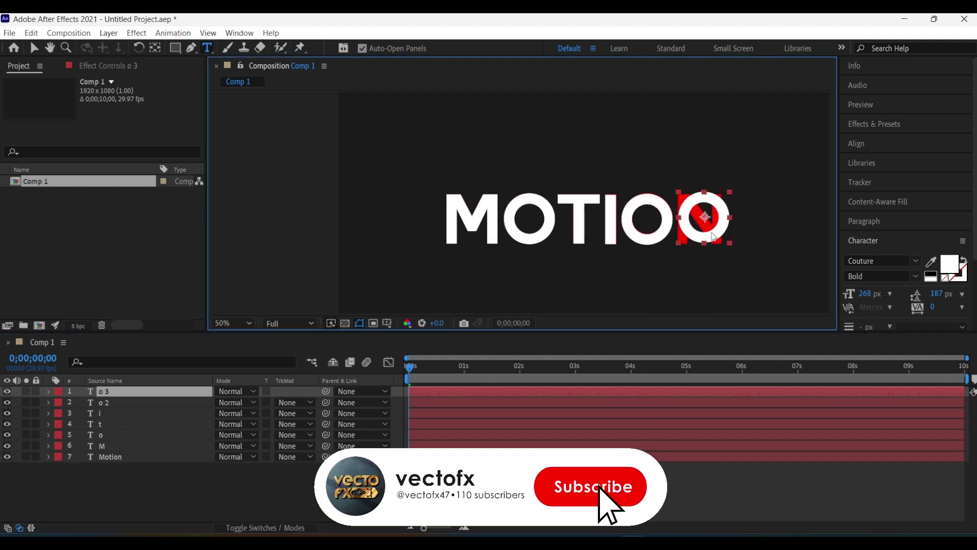
double_click(700, 219)
text(n)
key(Escape)
Hide the original red Motion text layer.
scroll(682, 204, up, 2)
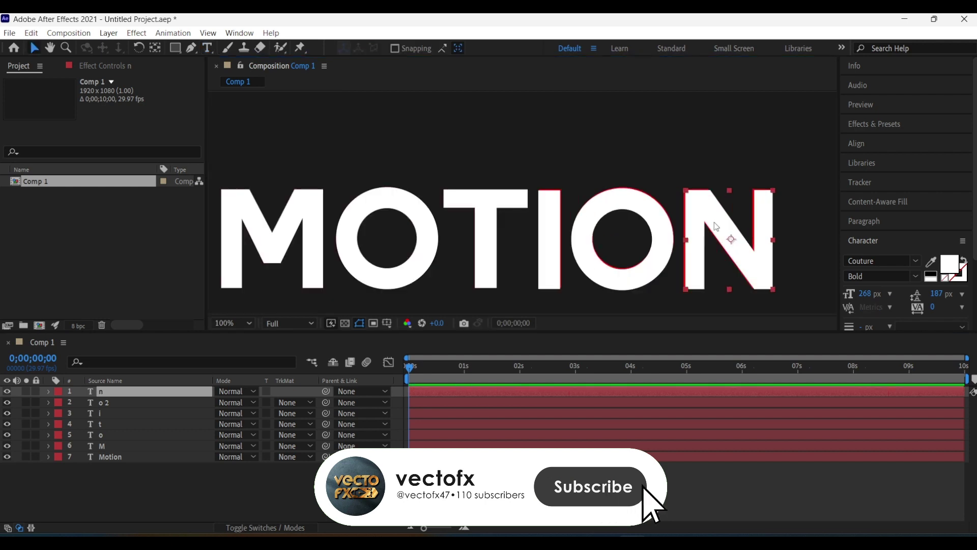
key(v)
click(649, 223)
scroll(455, 265, down, 4)
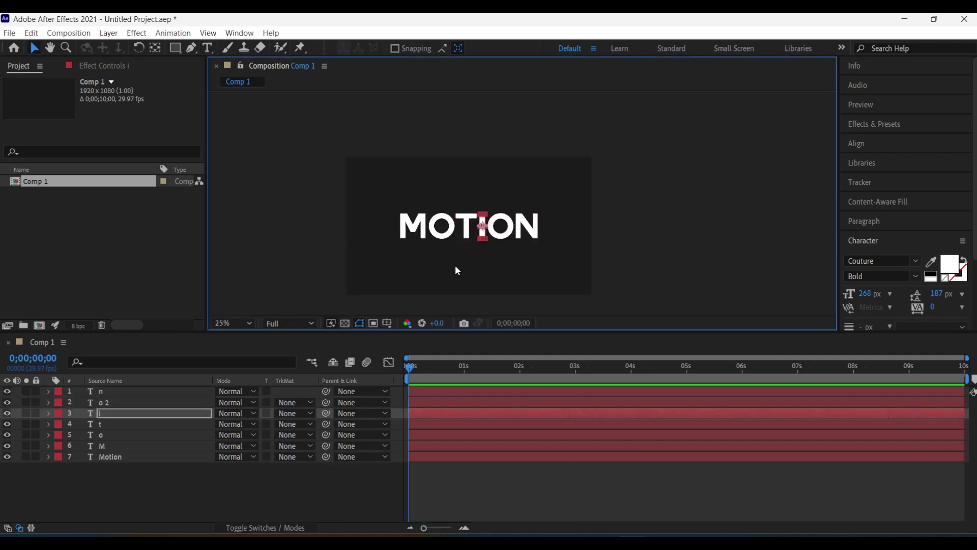
click(7, 456)
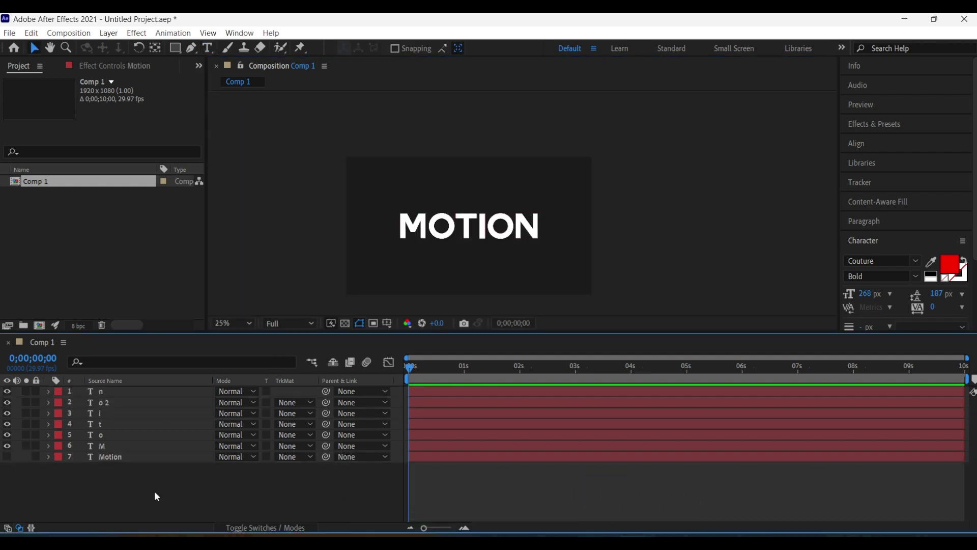
Show the six letter layers' Position and add Position keyframes at 0;00;04;00.
click(116, 449)
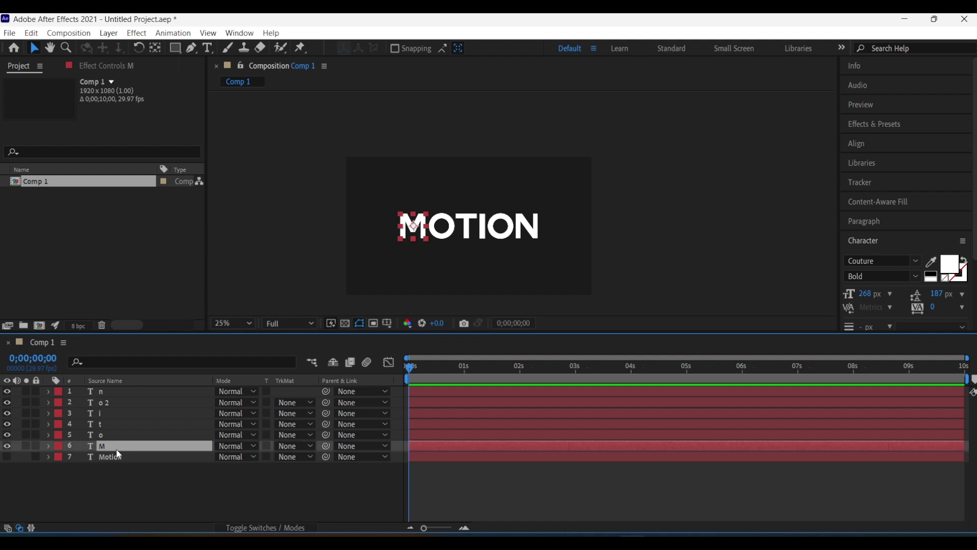
shift+click(120, 394)
key(p)
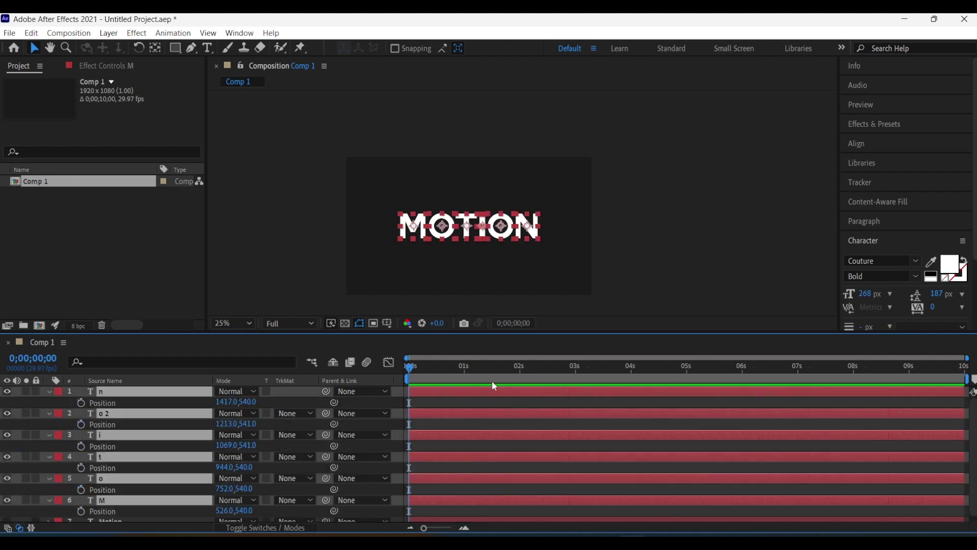
click(629, 368)
key(Page_Down)
key(alt+shift+p)
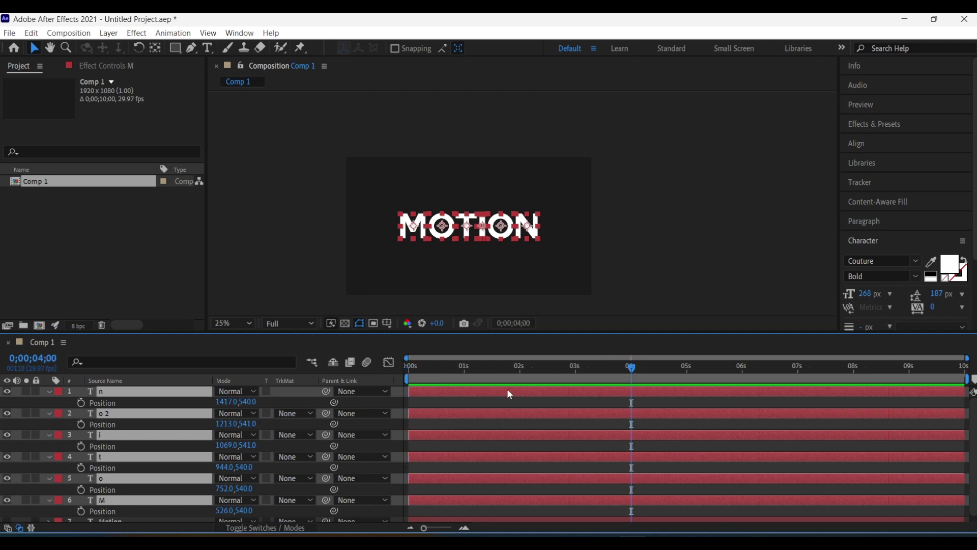
click(576, 377)
drag(583, 335, 584, 287)
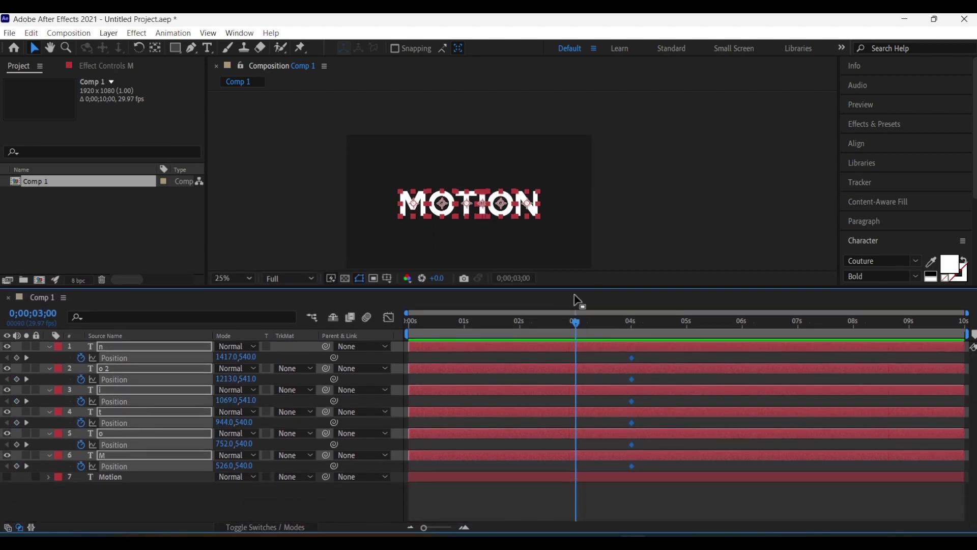
click(133, 459)
Key the M at Y 243 at 3 s and X -1600 at 2 s, with a corner path vertex.
click(119, 453)
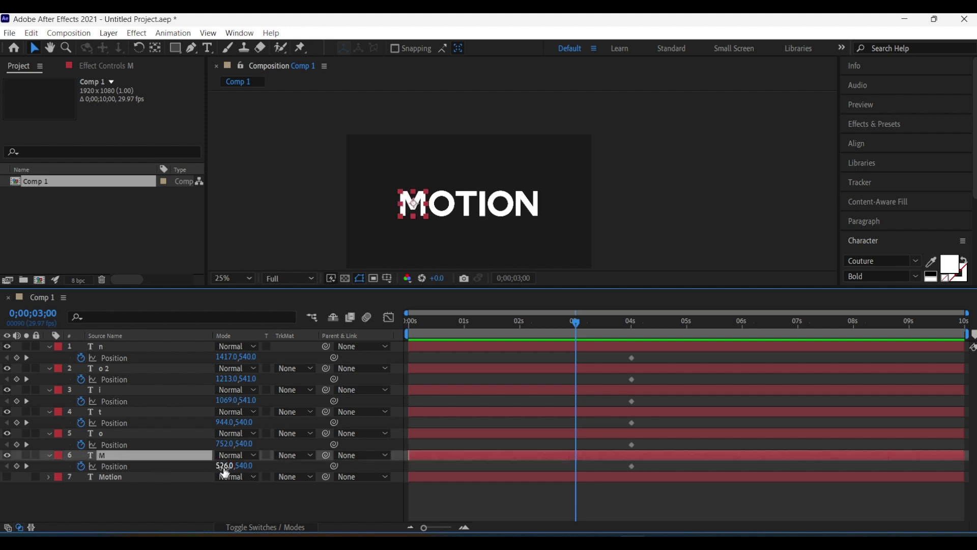
drag(242, 471, 86, 433)
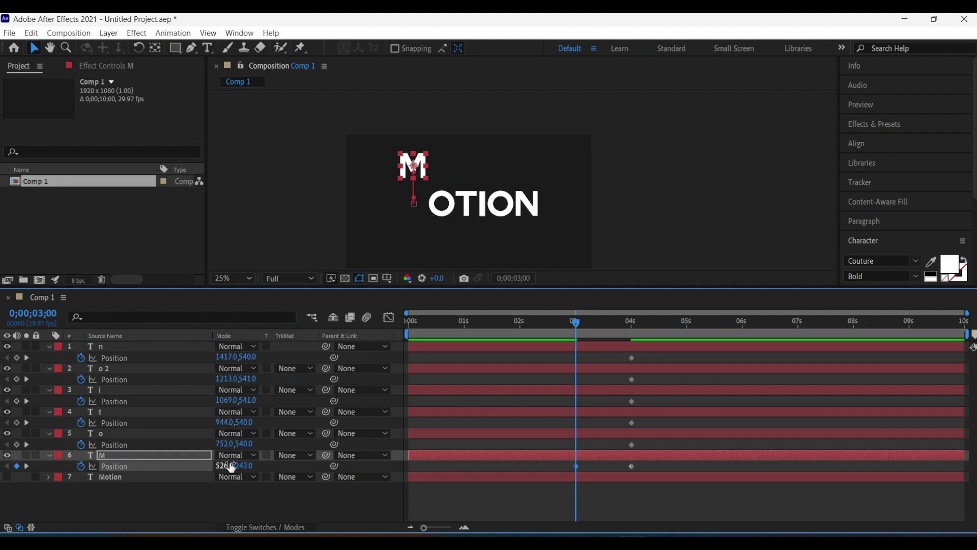
drag(576, 322, 522, 326)
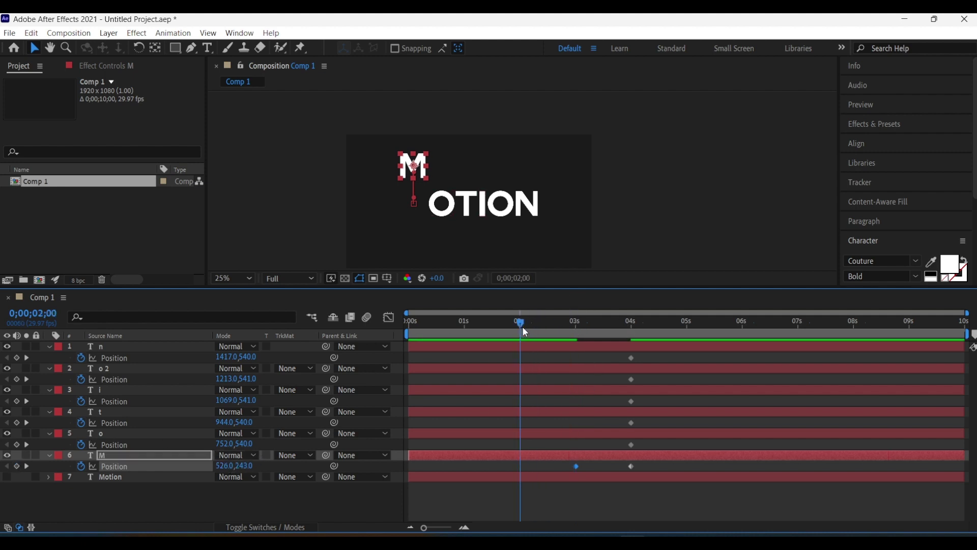
drag(226, 466, 152, 470)
click(192, 47)
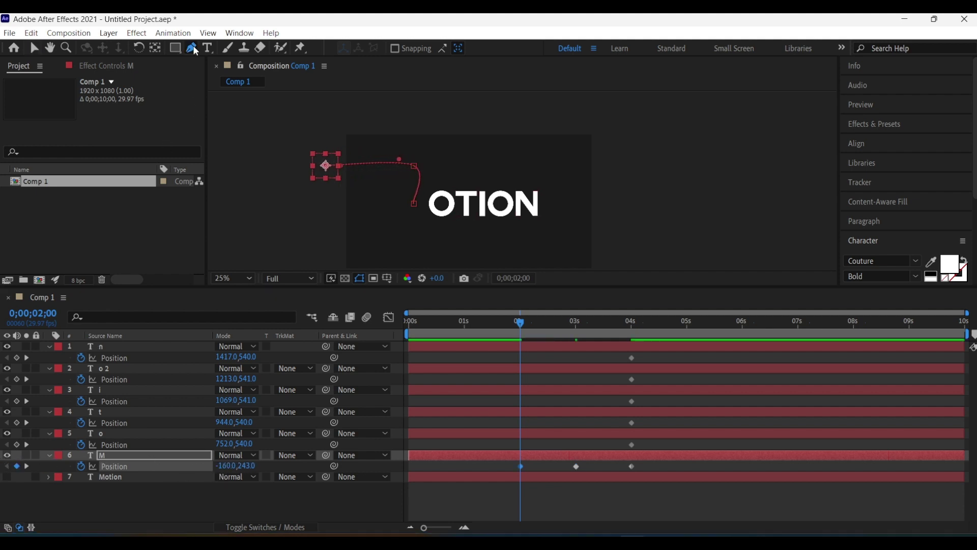
click(414, 165)
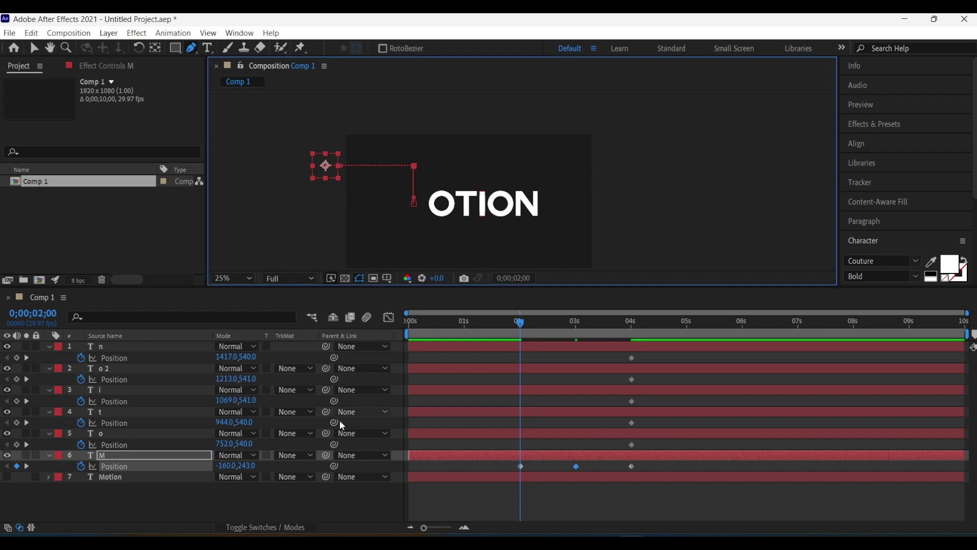
click(142, 434)
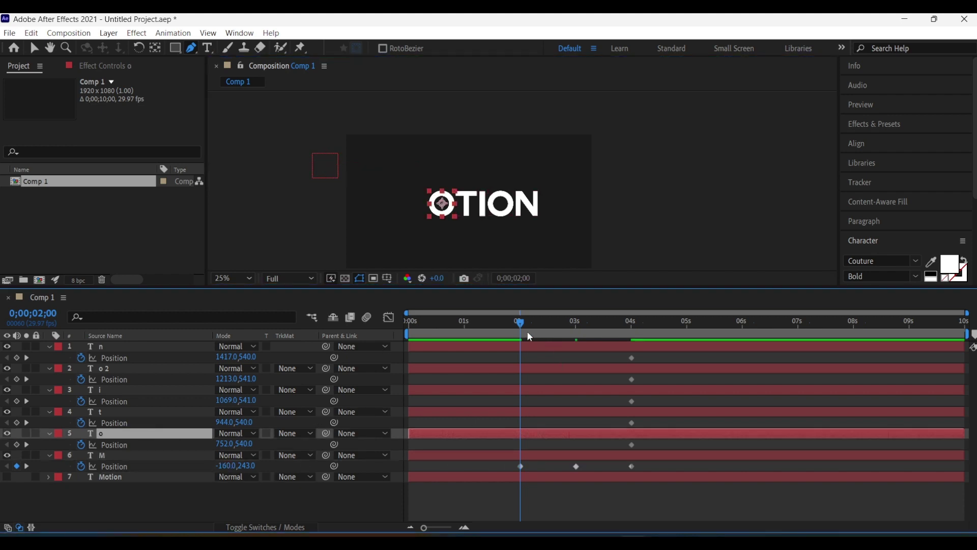
Keyframe the O's Position at 3 seconds, lowering it to Y 827.
drag(529, 337, 578, 345)
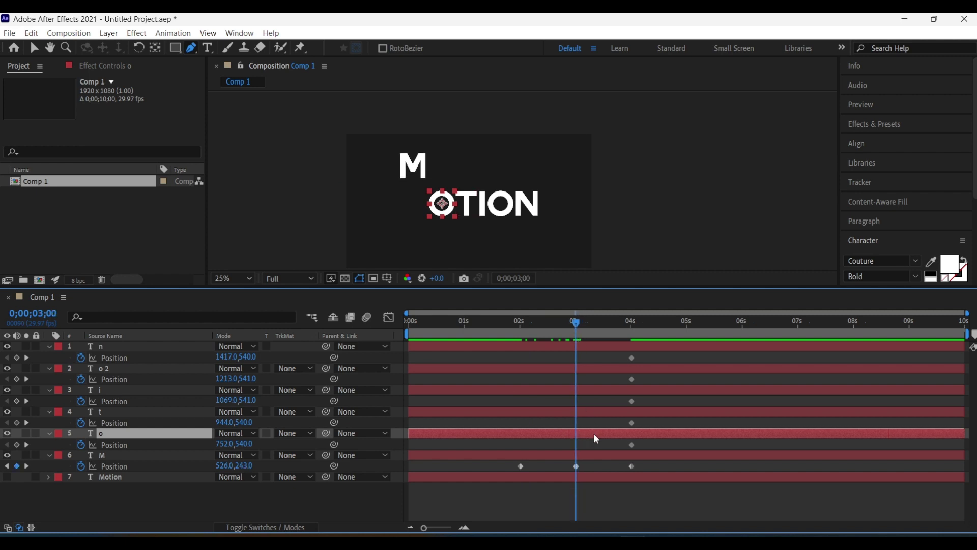
scroll(597, 439, up, 2)
scroll(575, 379, down, 3)
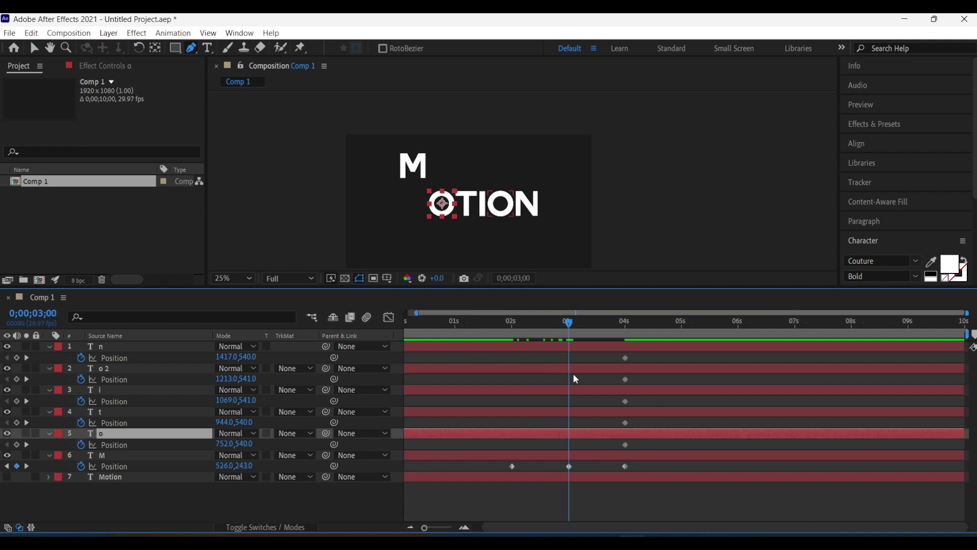
drag(246, 445, 388, 420)
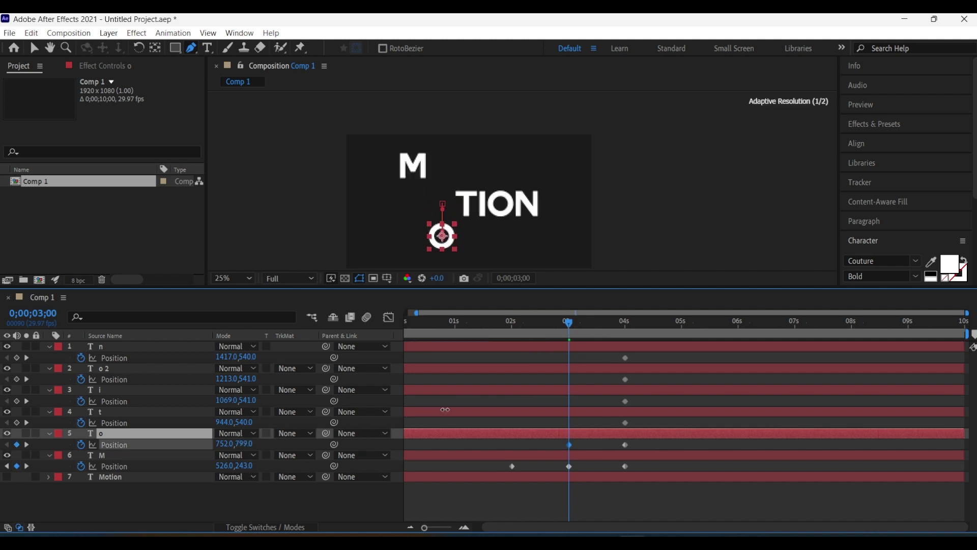
drag(389, 420, 464, 403)
Shift the O to X 1069 at 2 s and below the frame at 1 s.
click(517, 323)
click(511, 323)
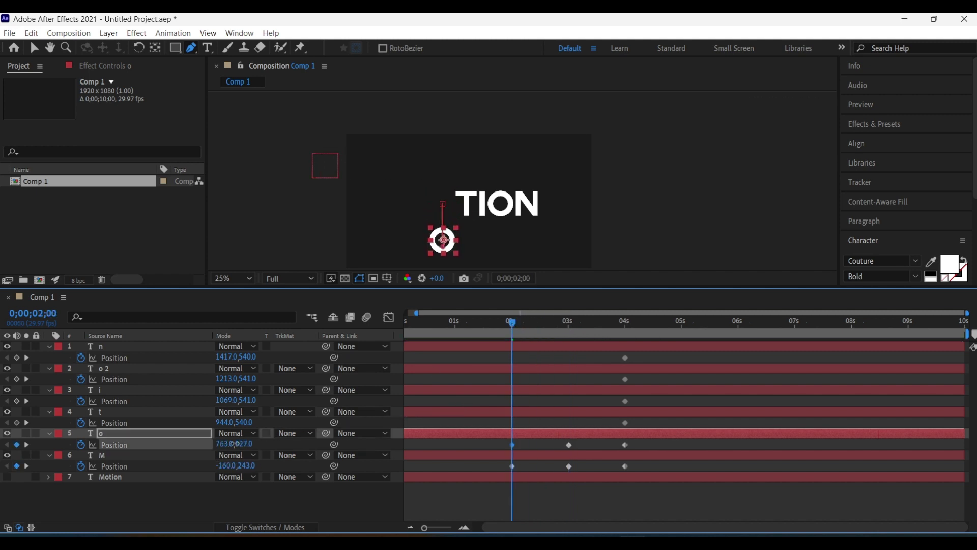
drag(224, 444, 305, 442)
drag(511, 323, 455, 324)
drag(246, 443, 366, 438)
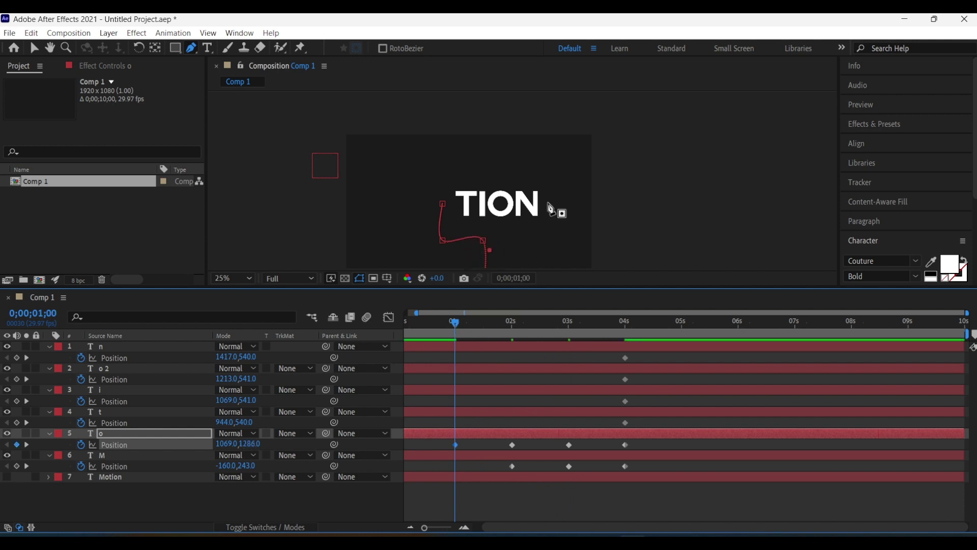
drag(577, 246, 600, 219)
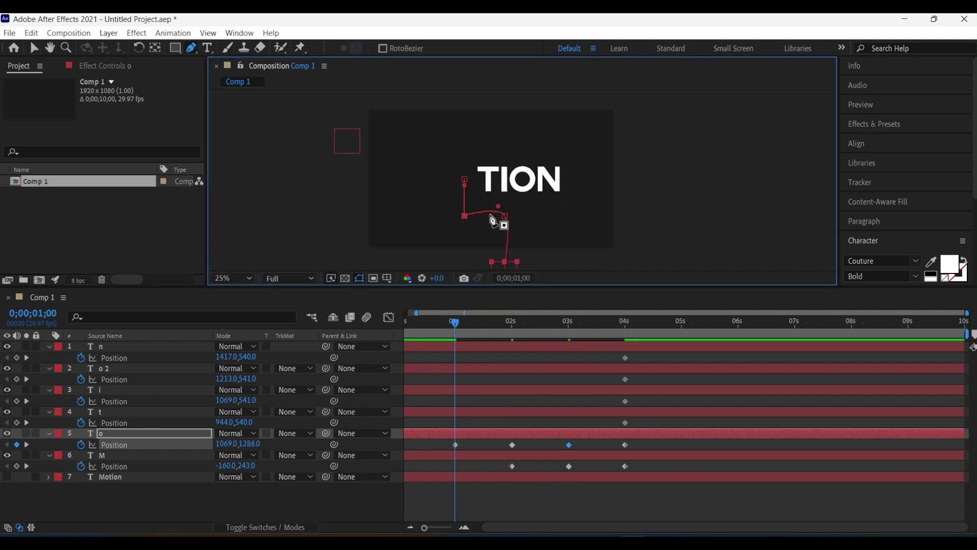
click(540, 411)
click(524, 334)
Key the T at Y 241 at 3 s, X 1334 at 2 s, above frame at 1 s.
click(569, 335)
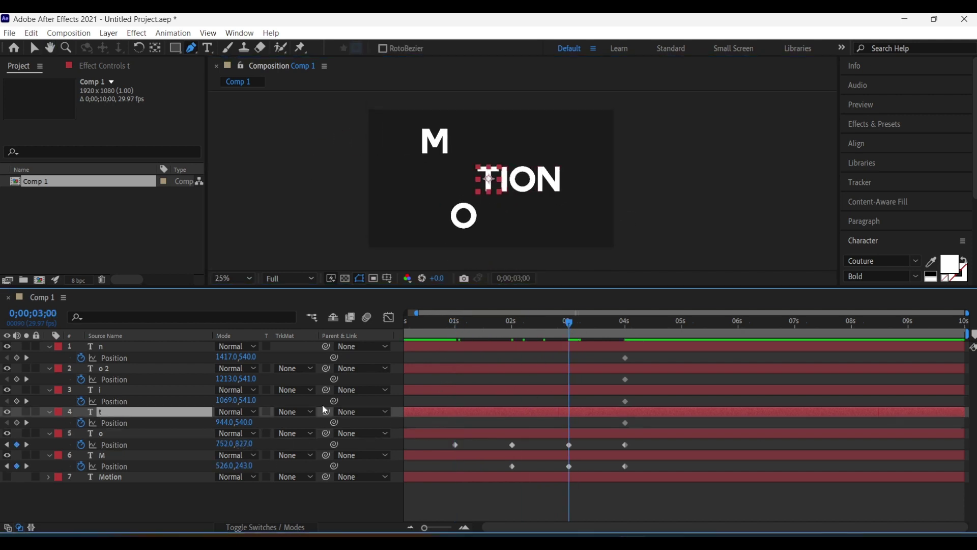
drag(239, 421, 91, 399)
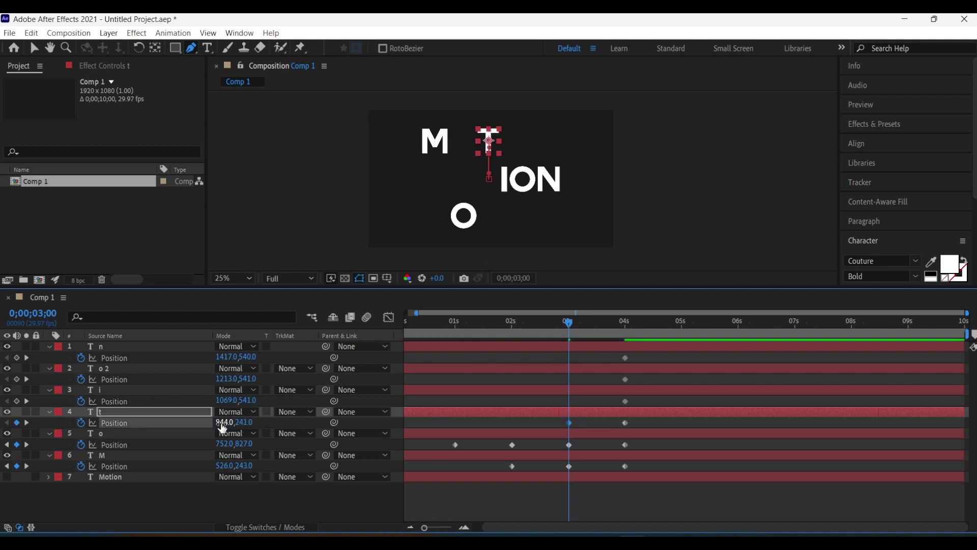
key(j)
drag(227, 422, 473, 418)
key(j)
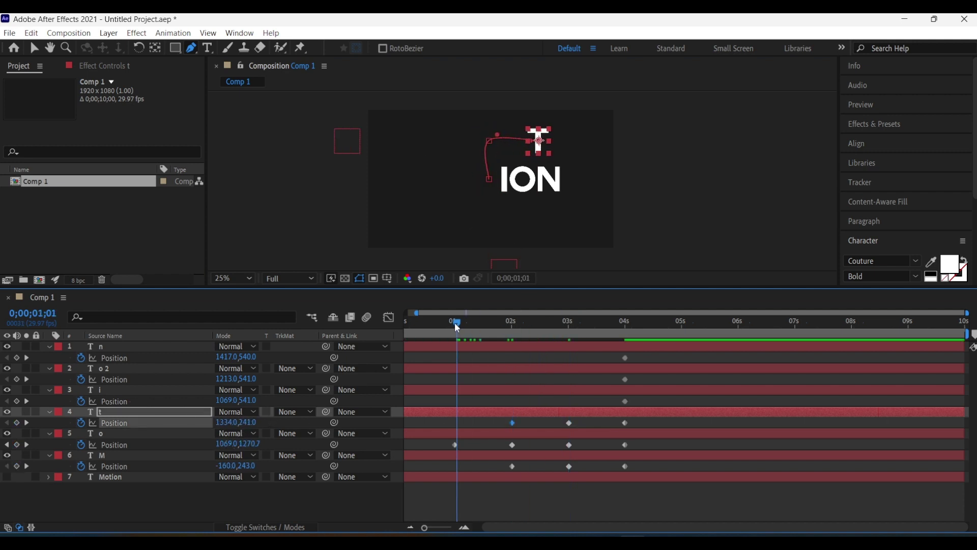
drag(247, 422, 204, 422)
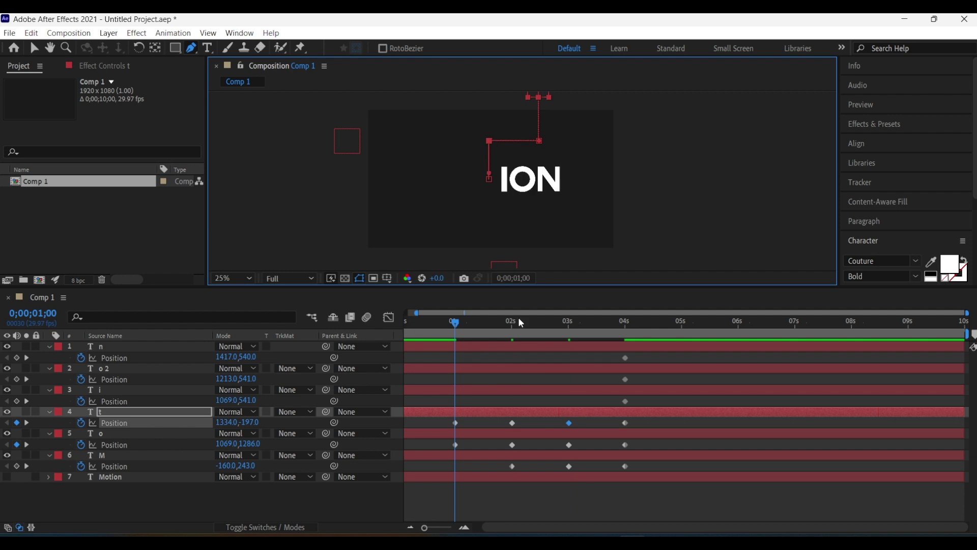
key(space)
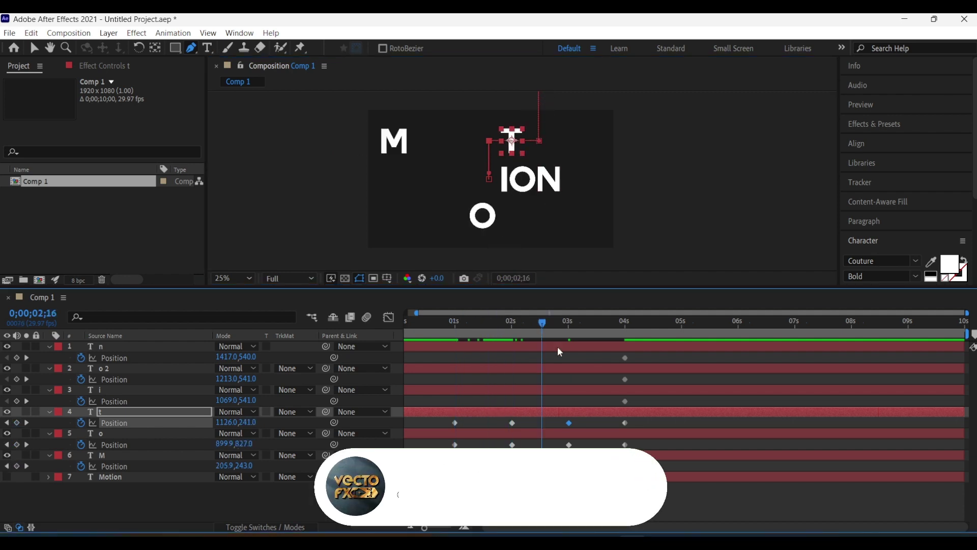
key(space)
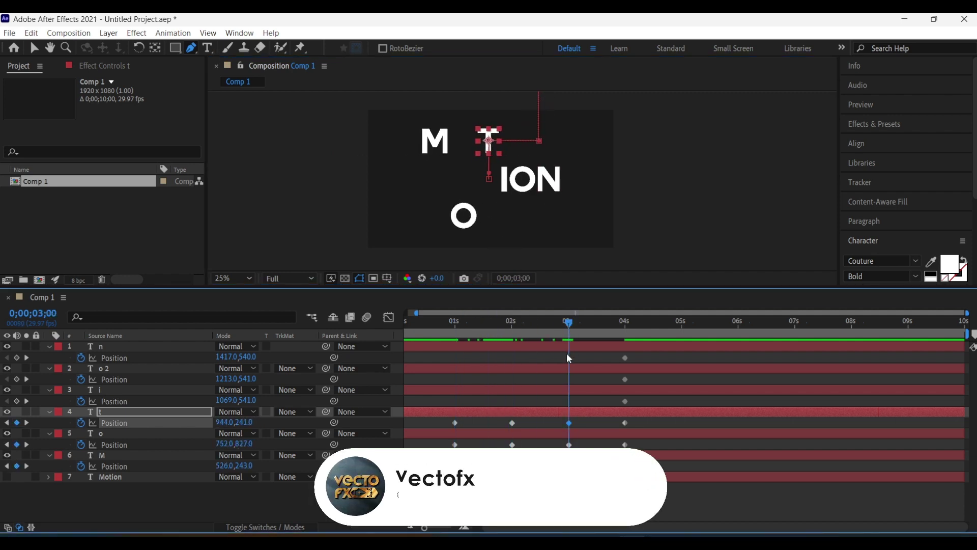
Key the I at Y 828 at 3 s and X 1421 at 2 s; the second O at Y 244 at 3 s.
drag(249, 401, 405, 395)
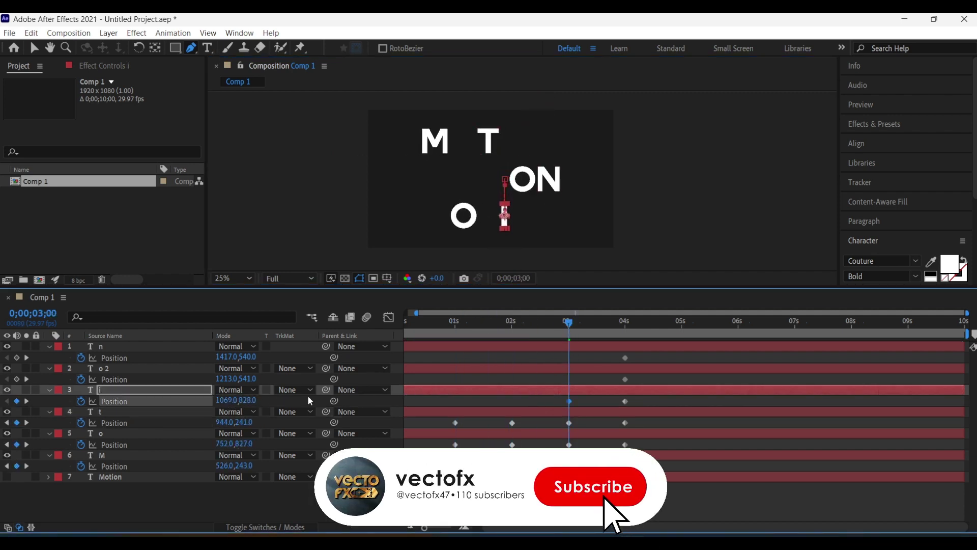
key(j)
drag(235, 400, 449, 399)
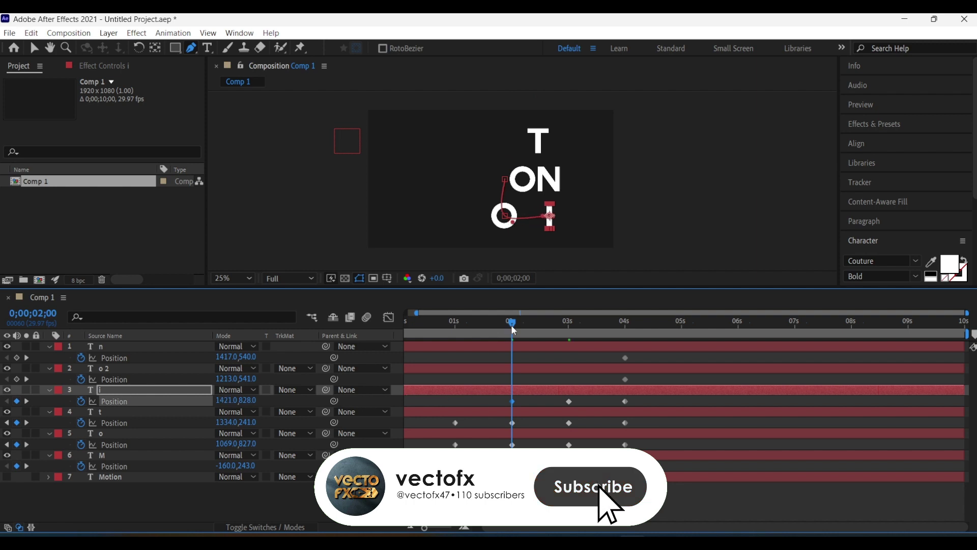
drag(513, 330, 525, 338)
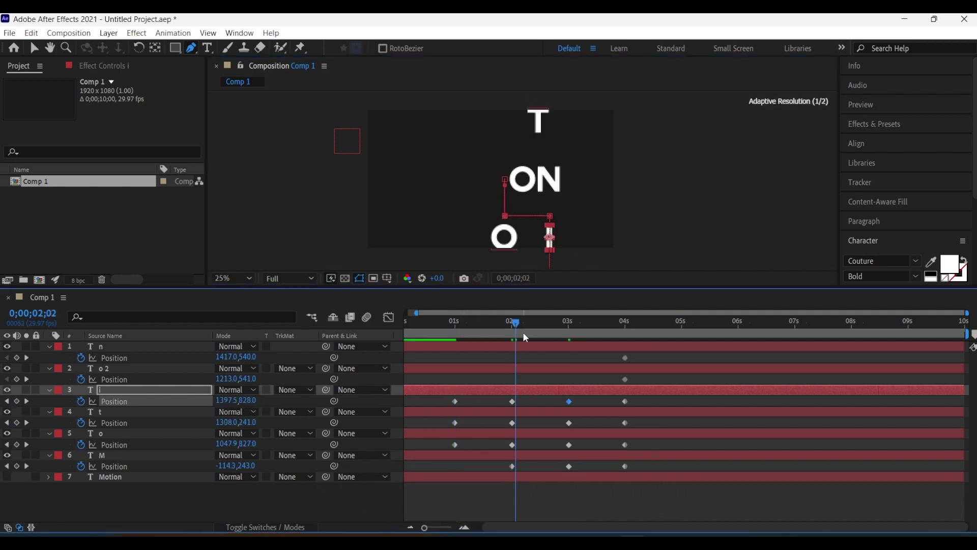
key(k)
mouse_move(245, 379)
mouse_down()
mouse_move(173, 379)
mouse_move(222, 383)
mouse_up()
key(j)
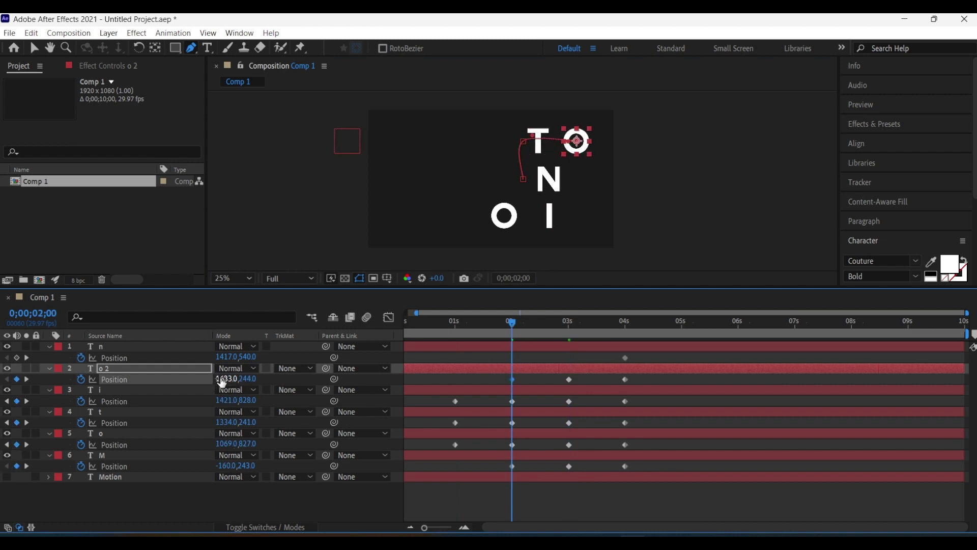
Key the second O and N Position at 2 s and 3 s, entering from the right edge (N at X 2099).
mouse_move(224, 379)
mouse_down()
mouse_move(282, 380)
mouse_move(374, 347)
mouse_up()
key(k)
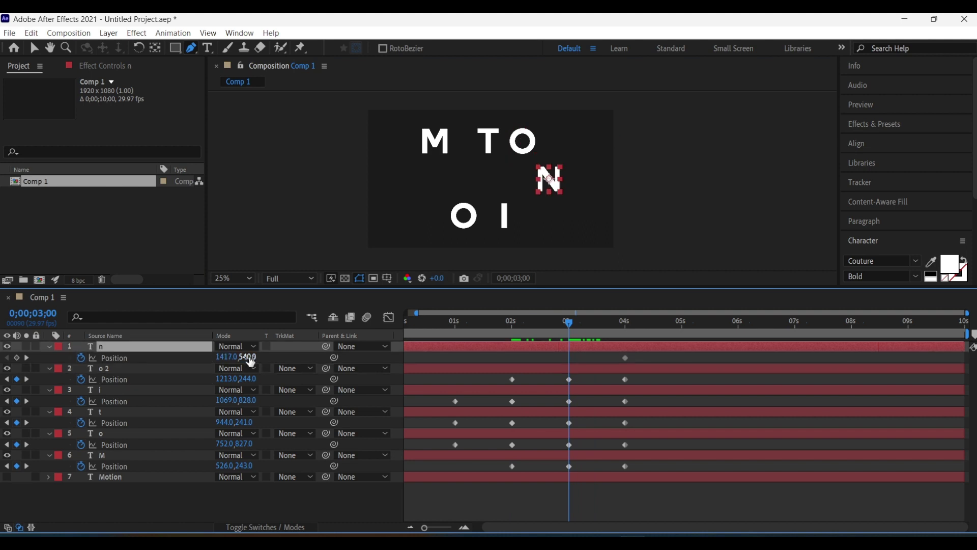
click(513, 329)
drag(228, 356, 505, 395)
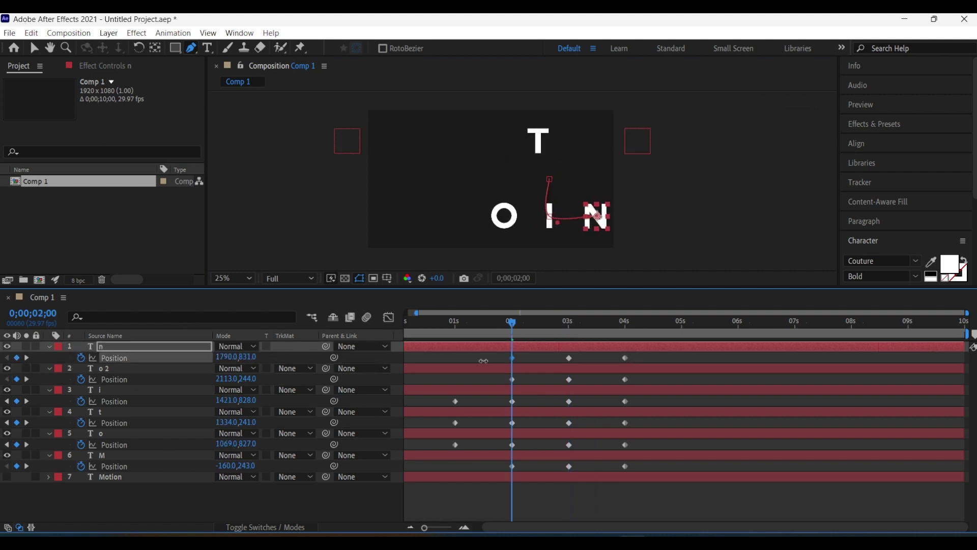
Marquee-select every letter's Position keyframes and open their context menu.
drag(514, 333, 402, 330)
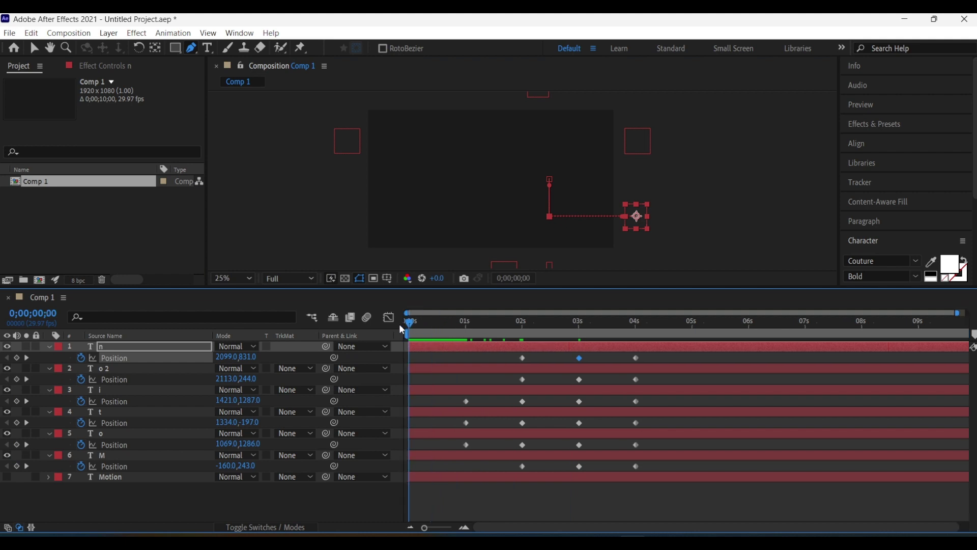
drag(646, 354, 460, 472)
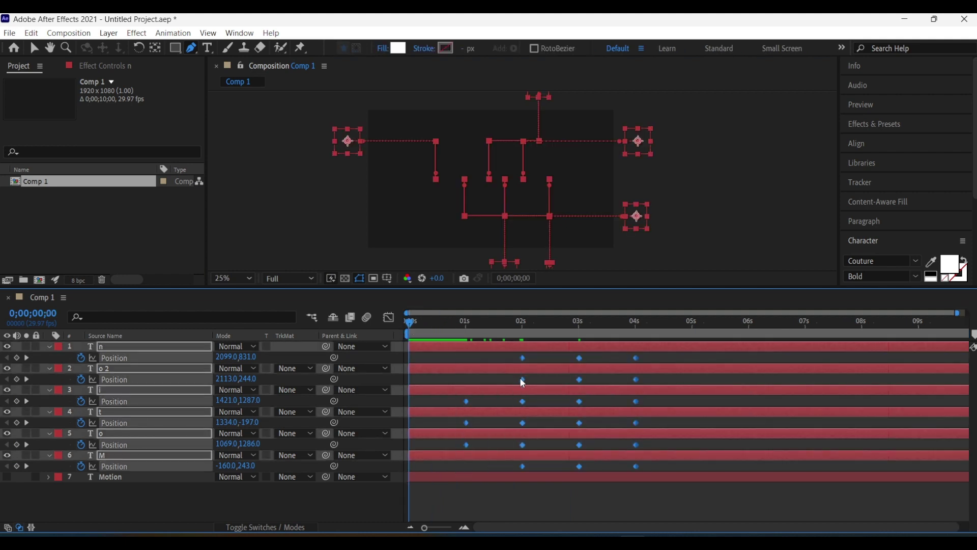
right_click(523, 381)
Apply Easy Ease to all letter keyframes and sharpen their speed curves in the Graph Editor.
mouse_move(550, 370)
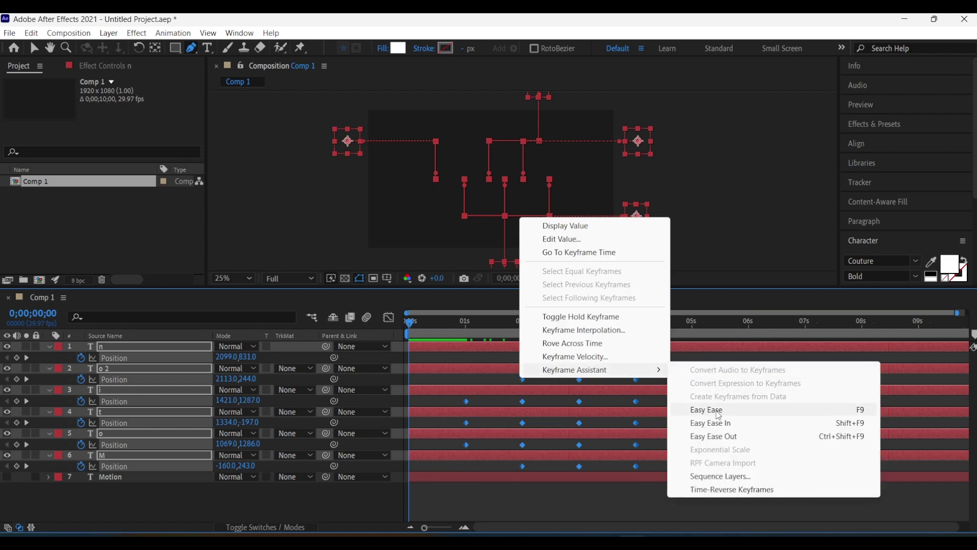
click(718, 410)
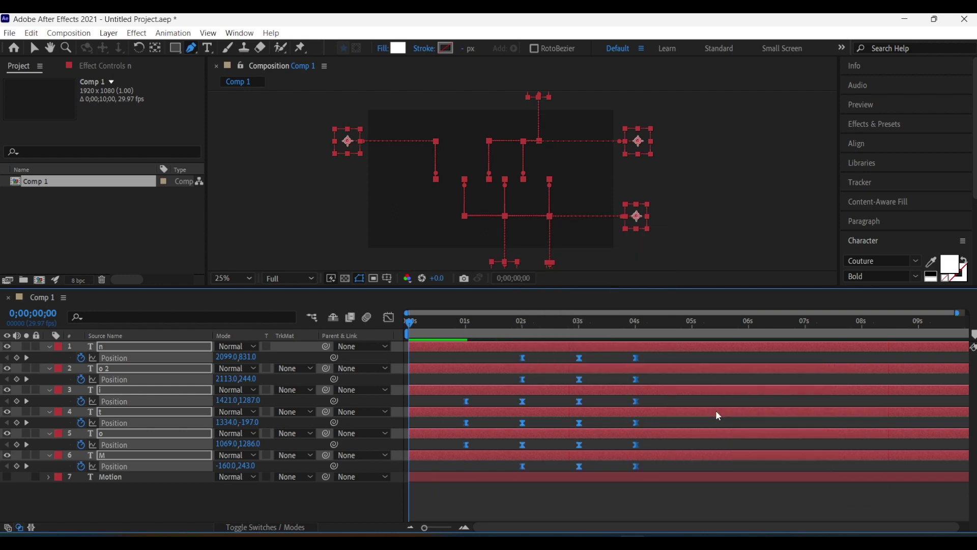
click(388, 317)
mouse_move(665, 480)
mouse_down()
mouse_move(593, 498)
mouse_move(570, 483)
mouse_move(494, 486)
mouse_up()
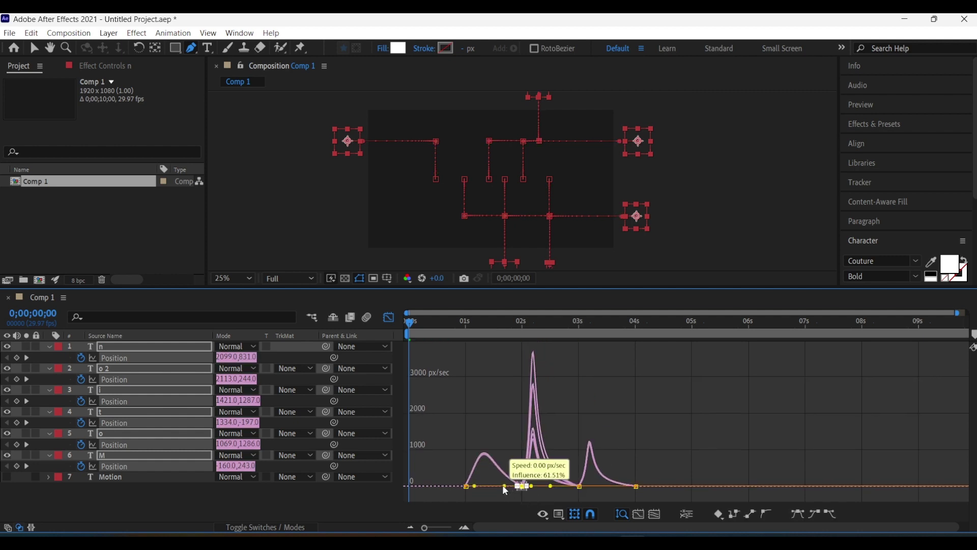
click(389, 318)
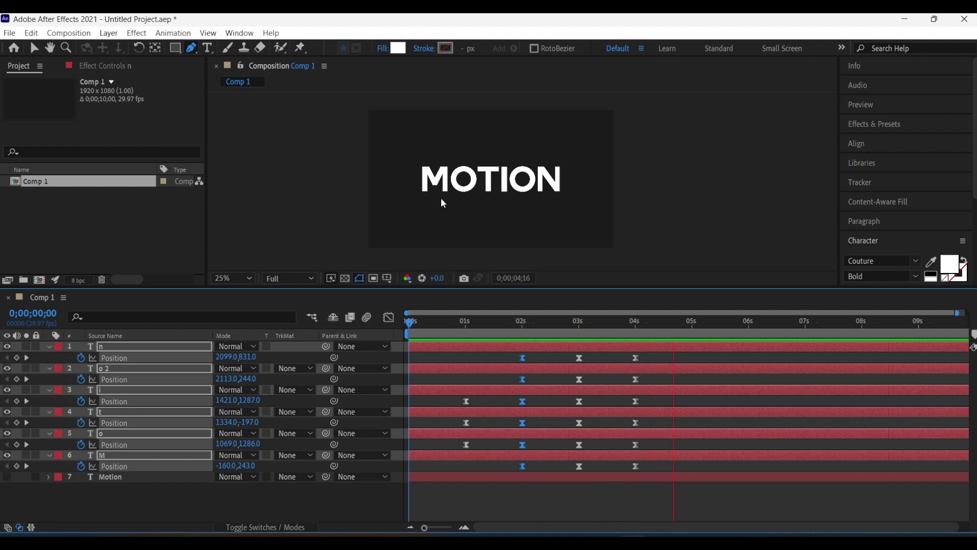
Stop the preview and collapse the letter layers' Position properties.
key(space)
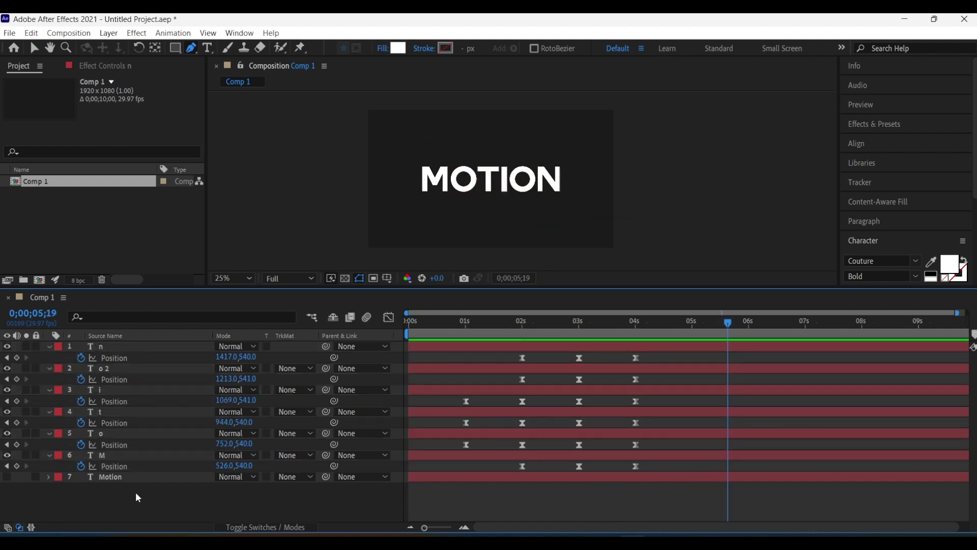
drag(137, 497, 124, 350)
key(u)
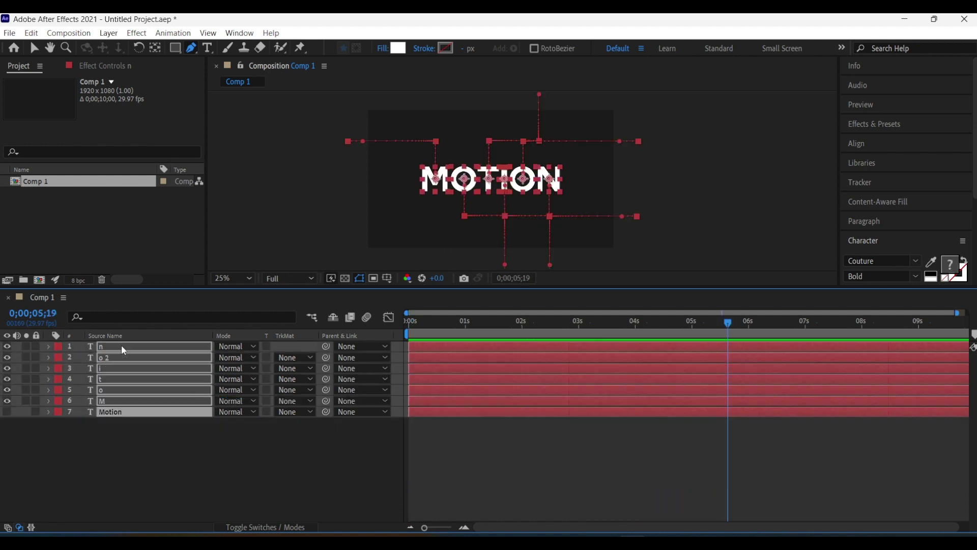
click(162, 467)
click(114, 406)
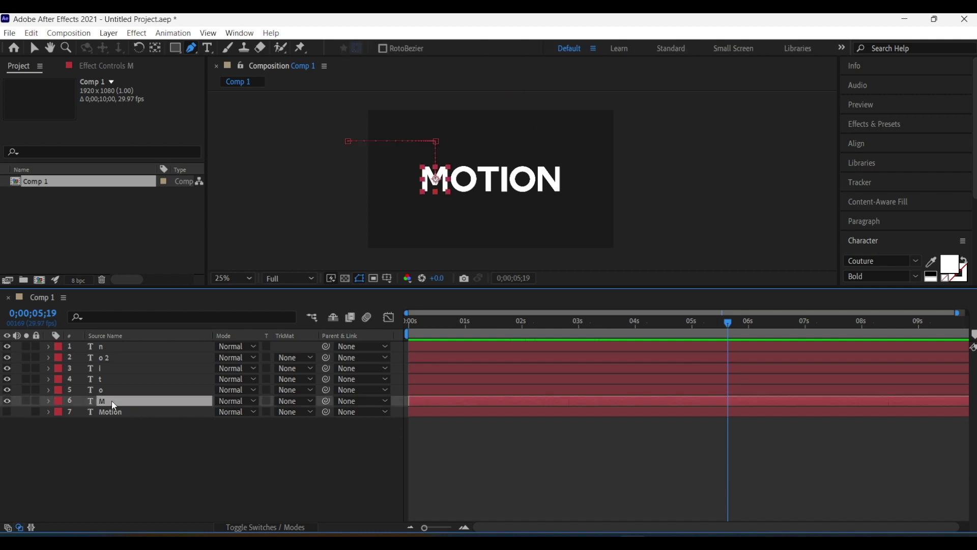
shift+click(120, 348)
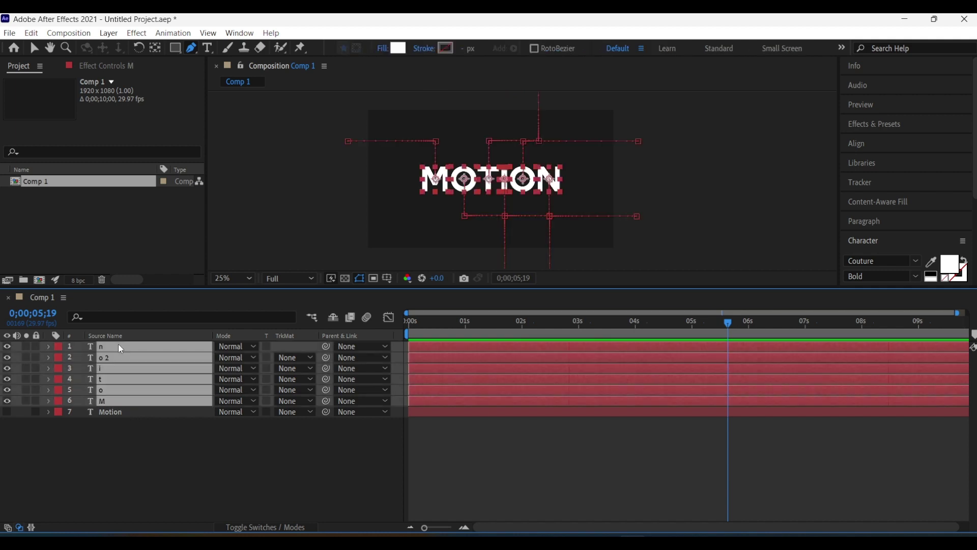
Add Adjustment Layer 1 to Comp 1 and select the six letter layers M through n.
click(150, 461)
right_click(150, 459)
mouse_move(193, 312)
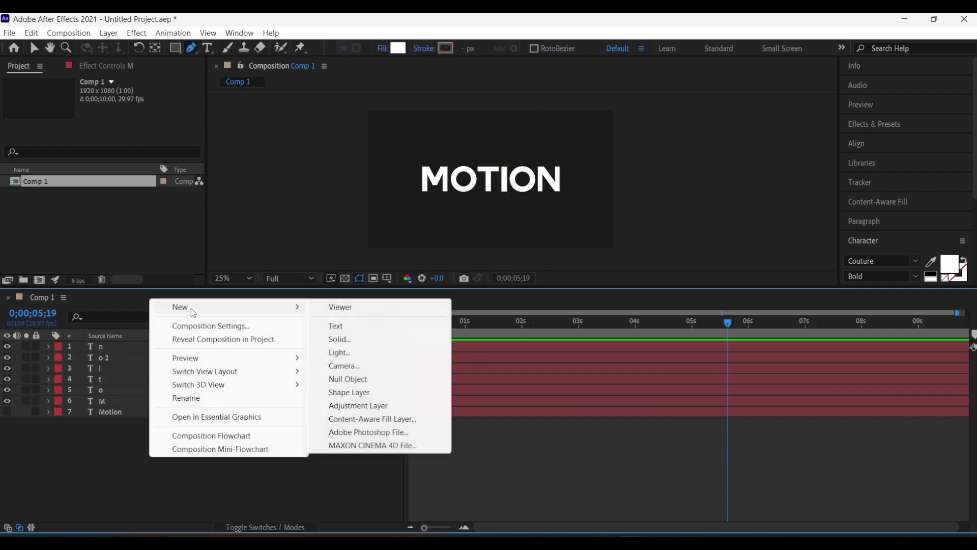
click(359, 406)
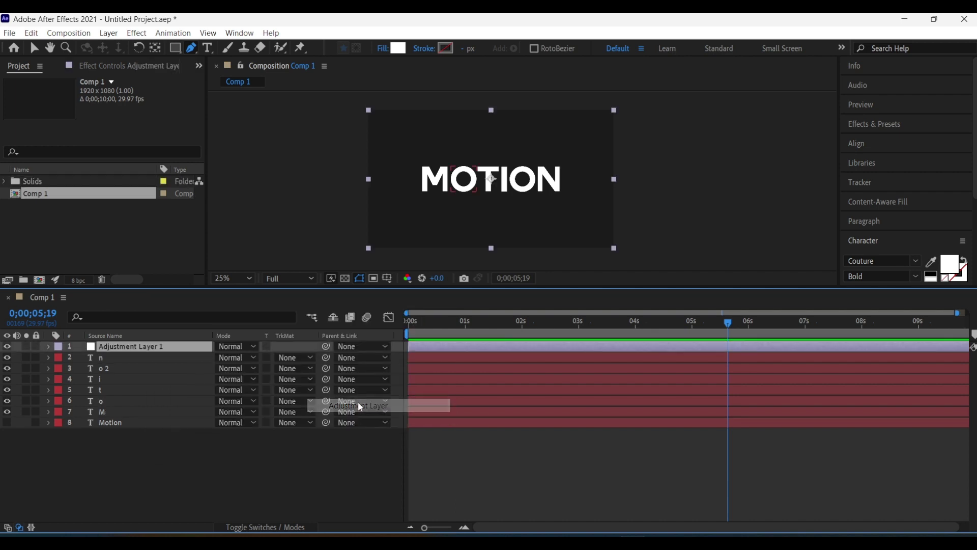
click(131, 486)
click(108, 413)
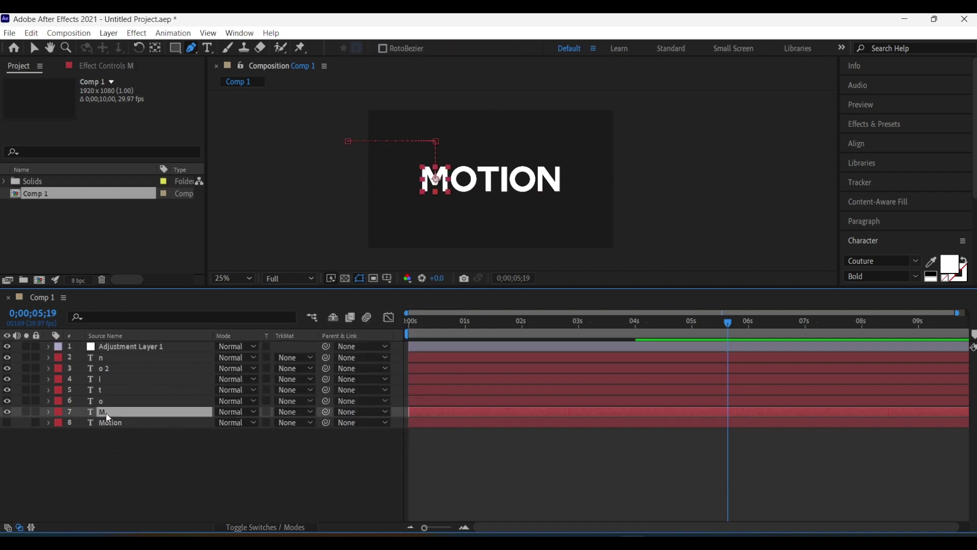
shift+click(109, 359)
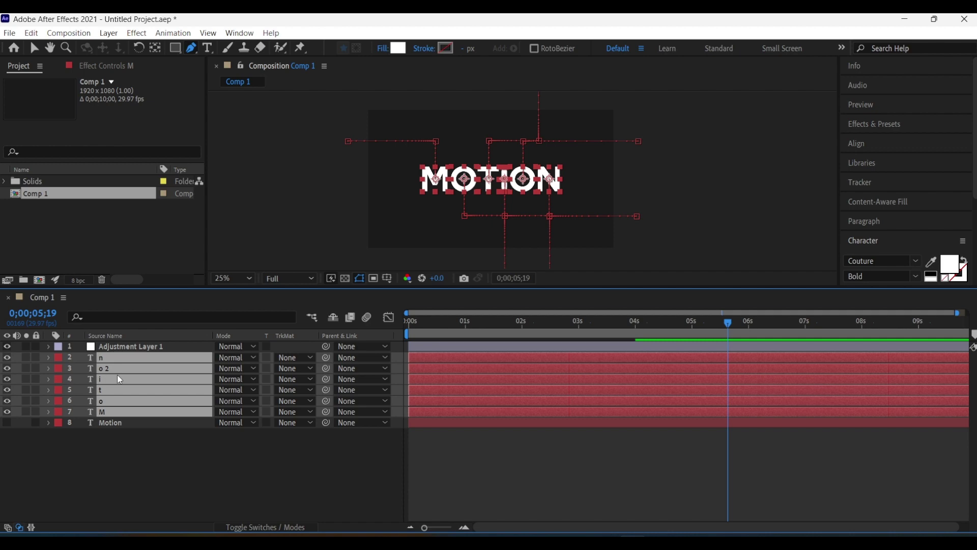
Duplicate the six letter layers with Ctrl+D, move the copies above Adjustment Layer 1 and hide them.
key(ctrl+d)
drag(125, 382, 120, 343)
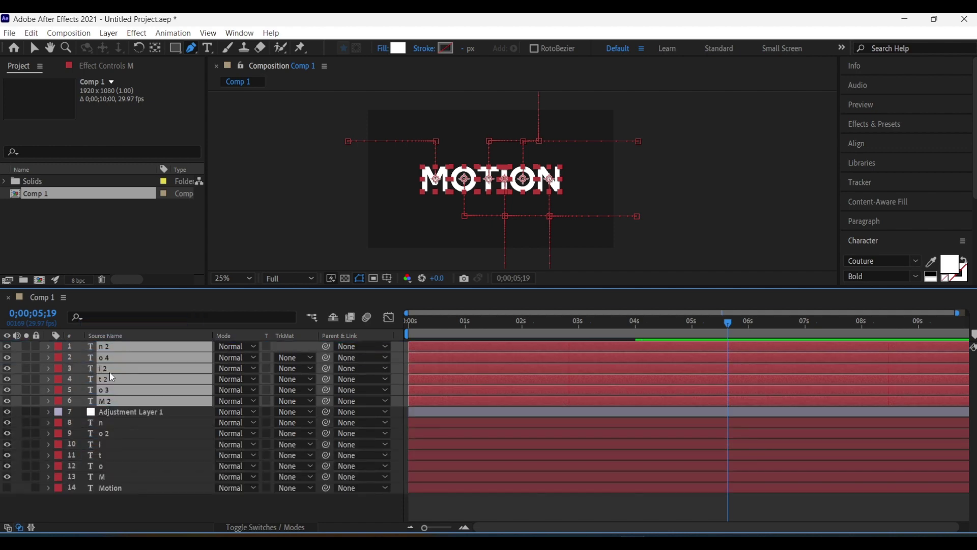
drag(7, 350, 7, 401)
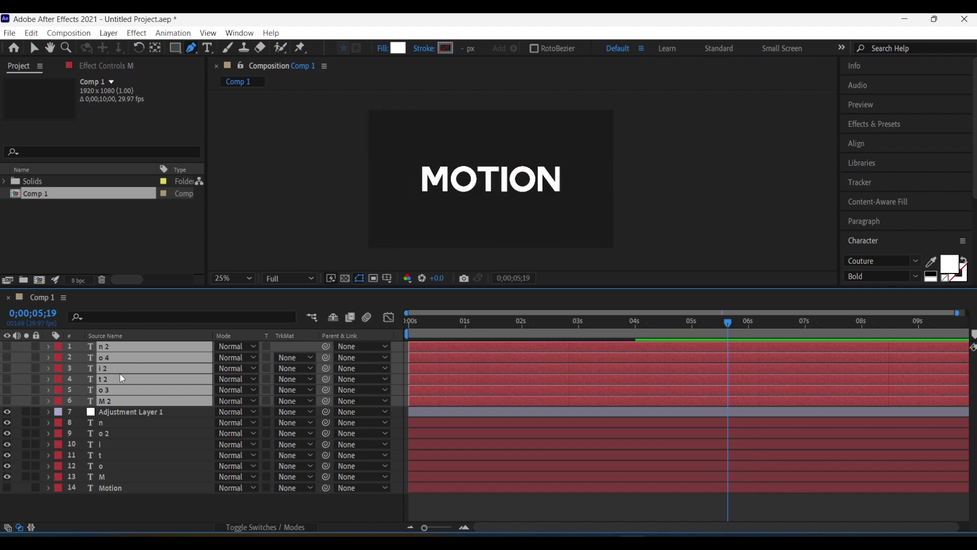
Set the original letter layers n through M to light blue 34B0EF, then select Adjustment Layer 1.
click(123, 475)
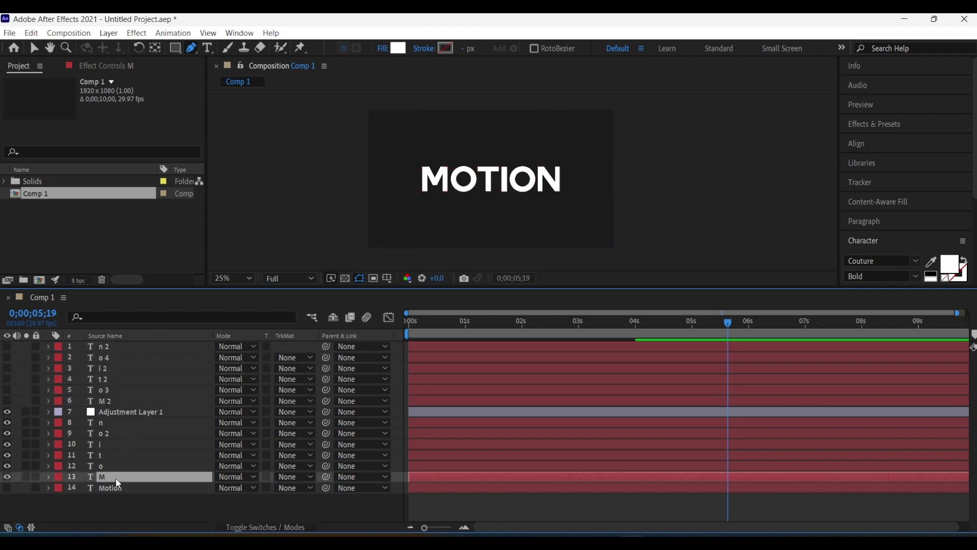
shift+click(109, 424)
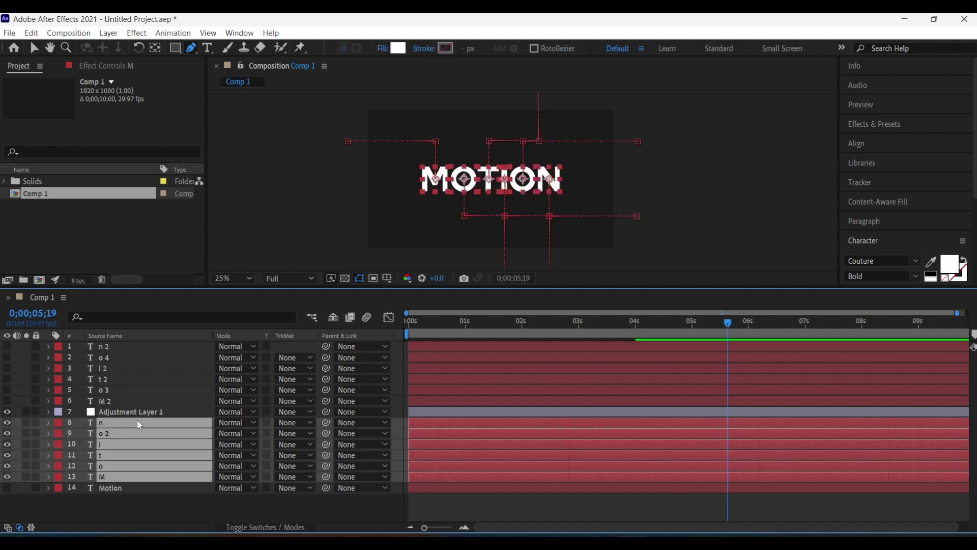
click(948, 265)
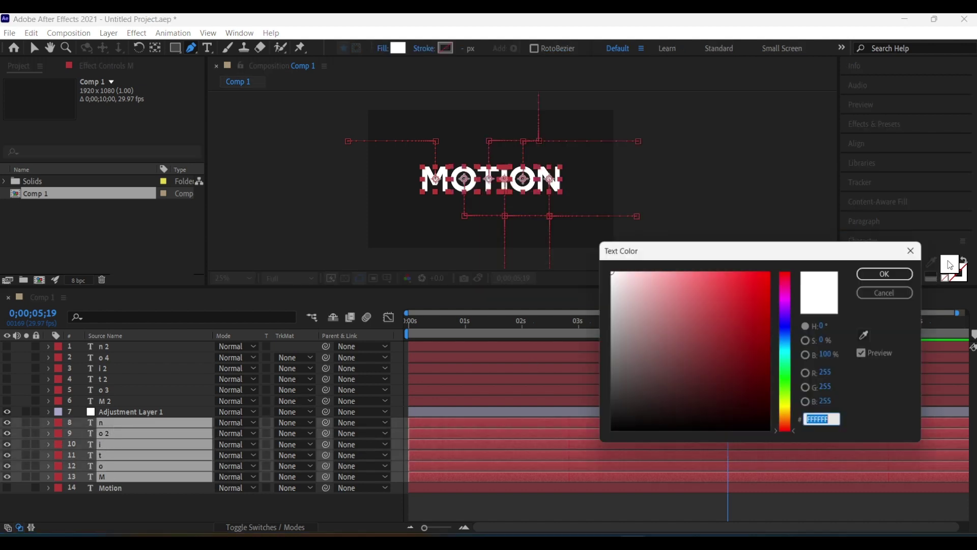
click(788, 336)
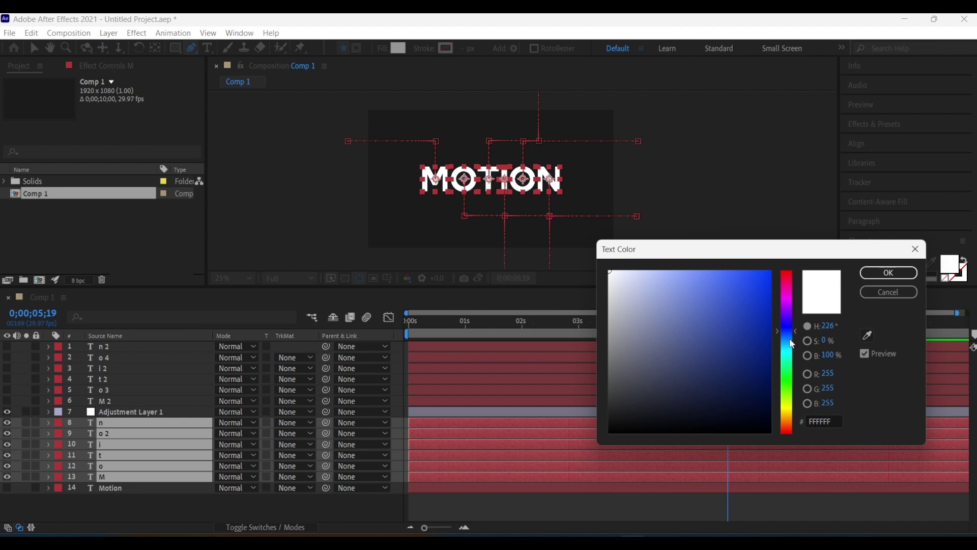
drag(790, 339, 791, 342)
drag(744, 304, 729, 277)
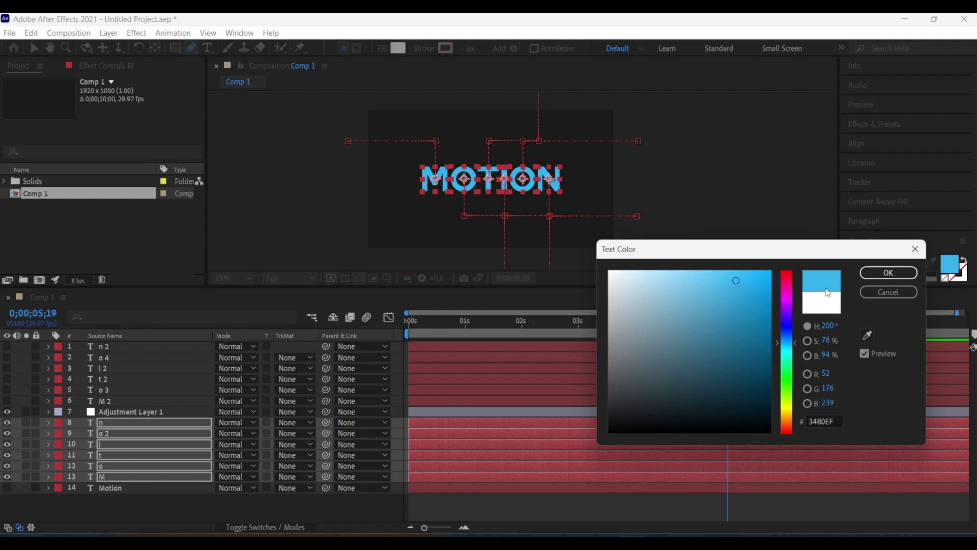
click(888, 273)
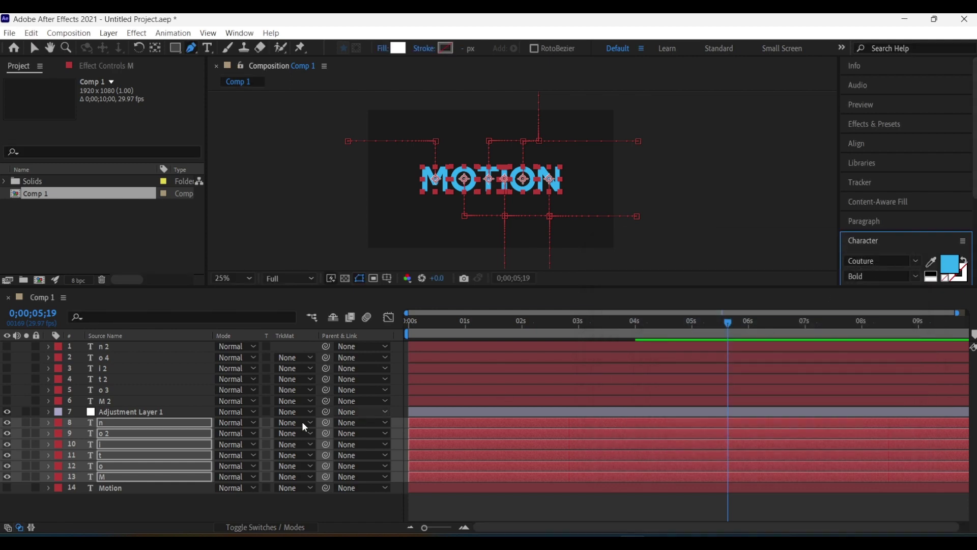
click(191, 507)
click(139, 410)
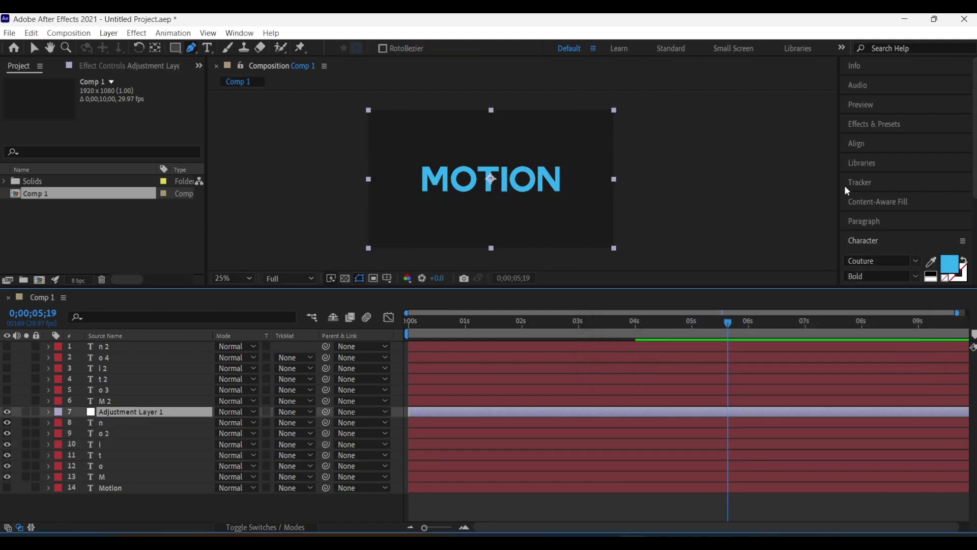
Search 'echo' in Effects & Presets and apply Echo to Adjustment Layer 1.
click(882, 126)
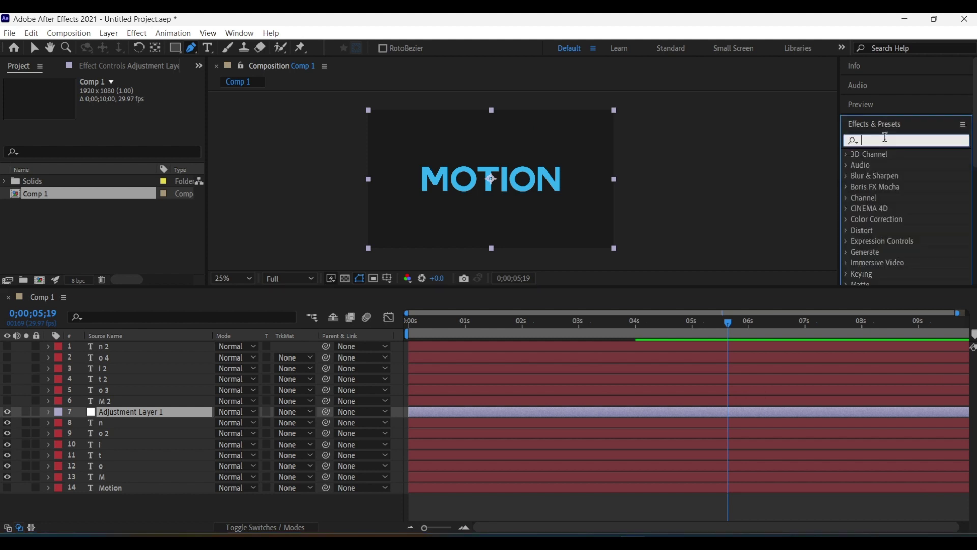
text(echo)
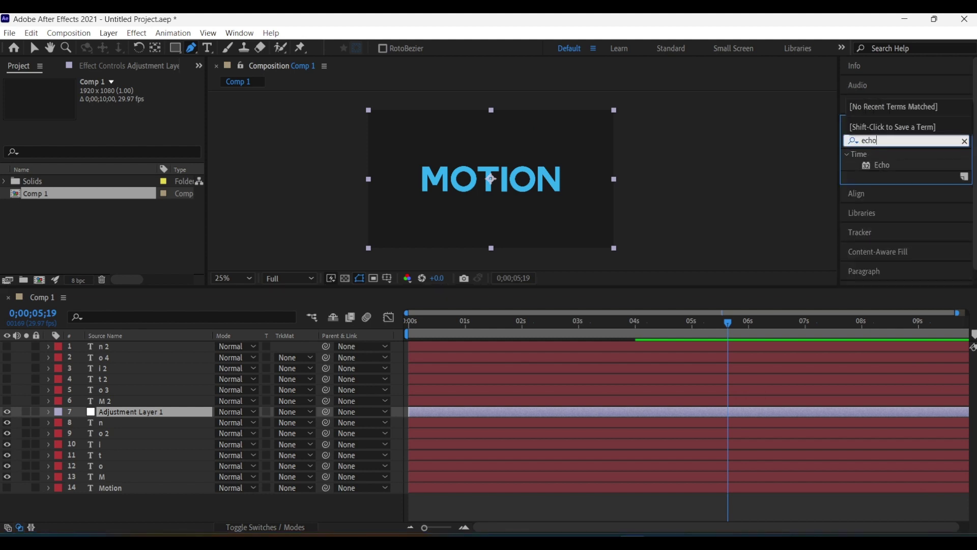
drag(883, 167, 132, 414)
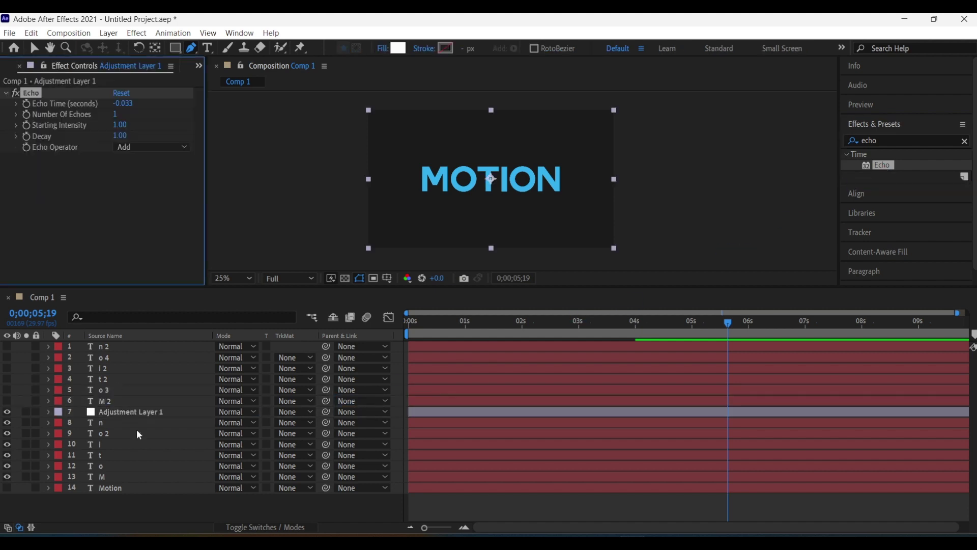
Set Echo Time to -0.001, Number Of Echoes to 100 and Echo Operator to Maximum.
double_click(123, 103)
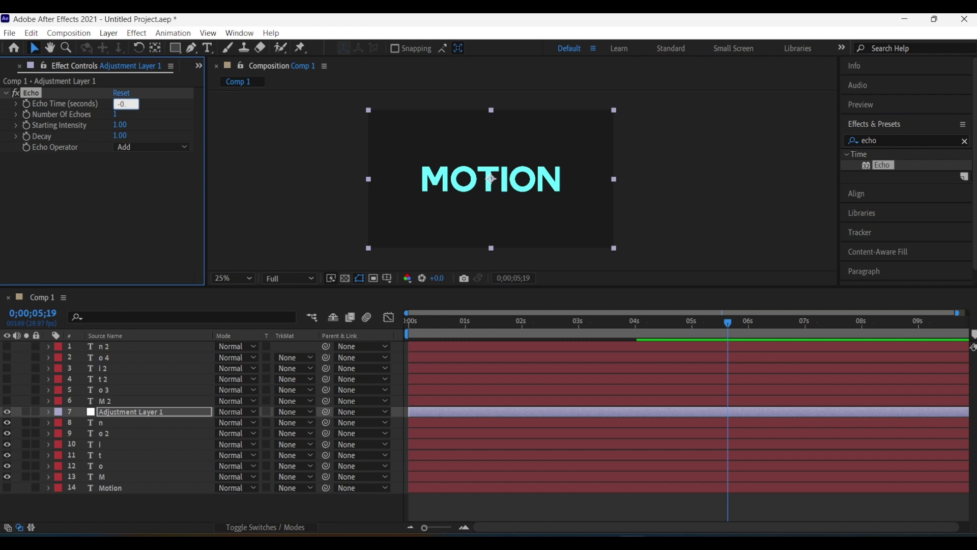
text(001)
click(157, 201)
click(137, 117)
text(00)
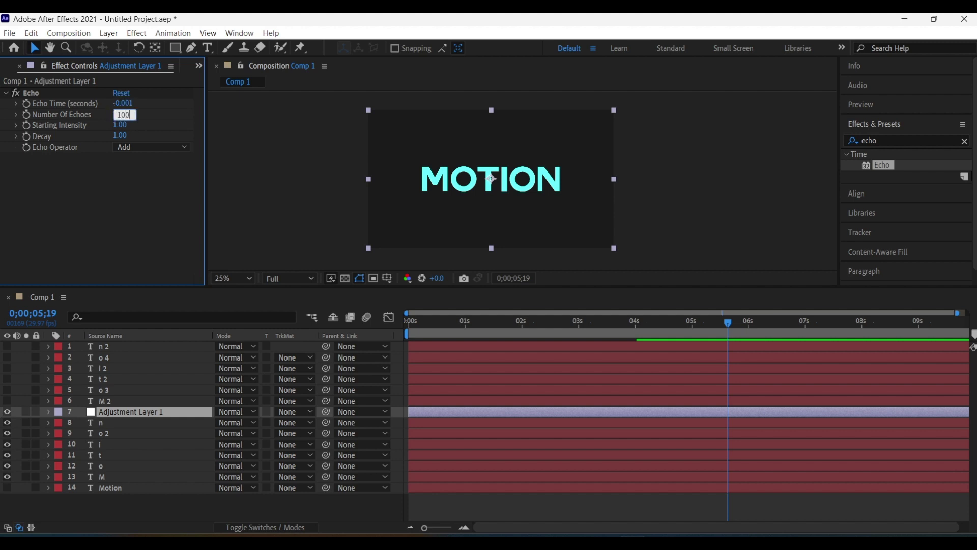
click(106, 224)
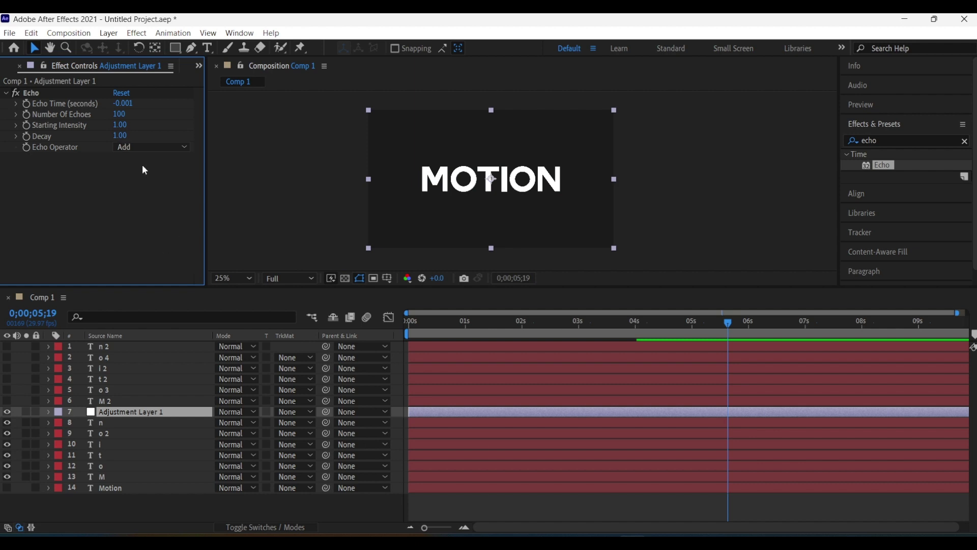
click(181, 148)
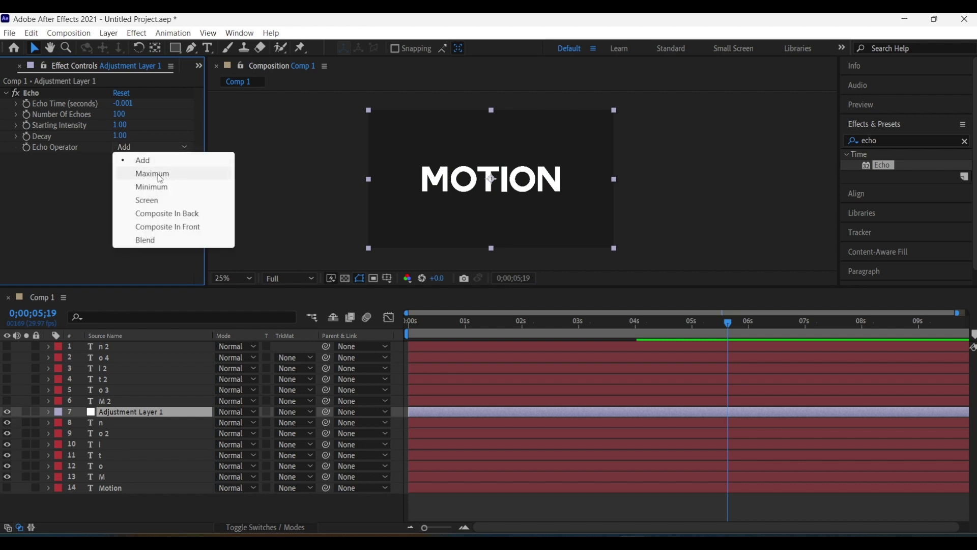
click(159, 178)
drag(450, 324, 515, 345)
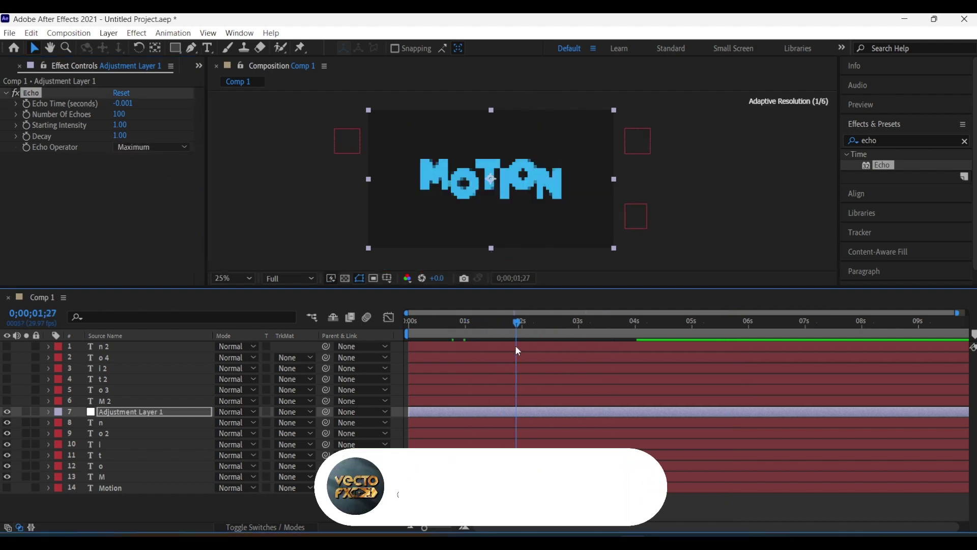
Preview the animation, stop ten frames past 1 s, and select duplicate layers 1–6.
key(space)
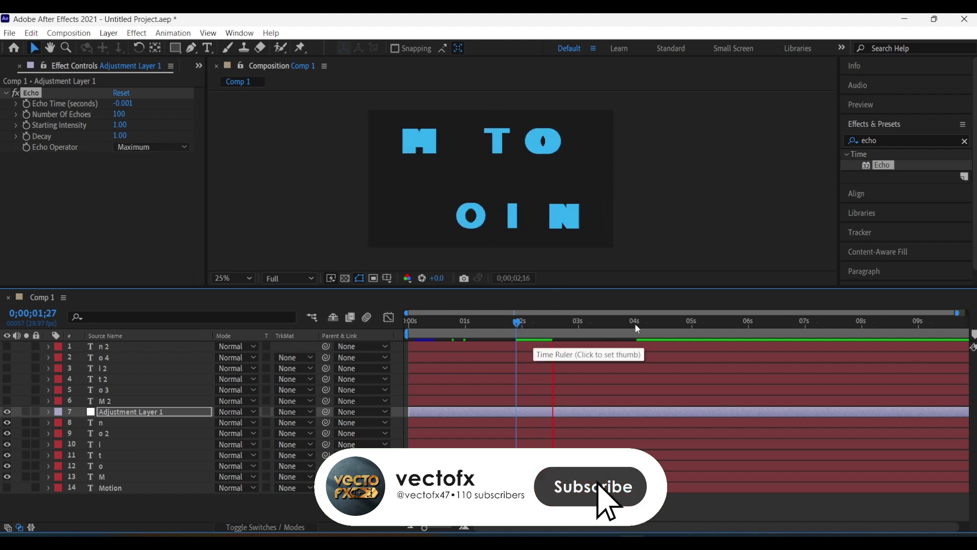
click(471, 325)
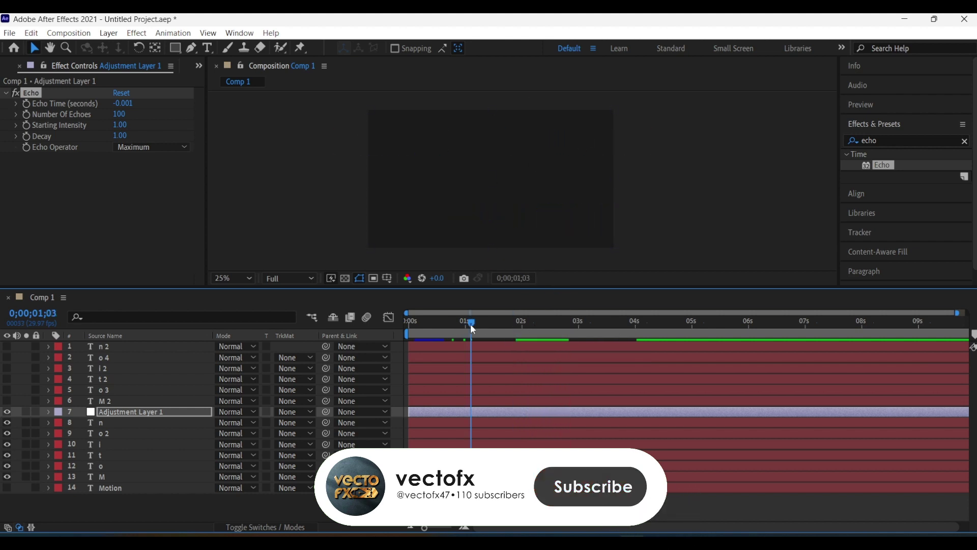
key(shift+Page_Down)
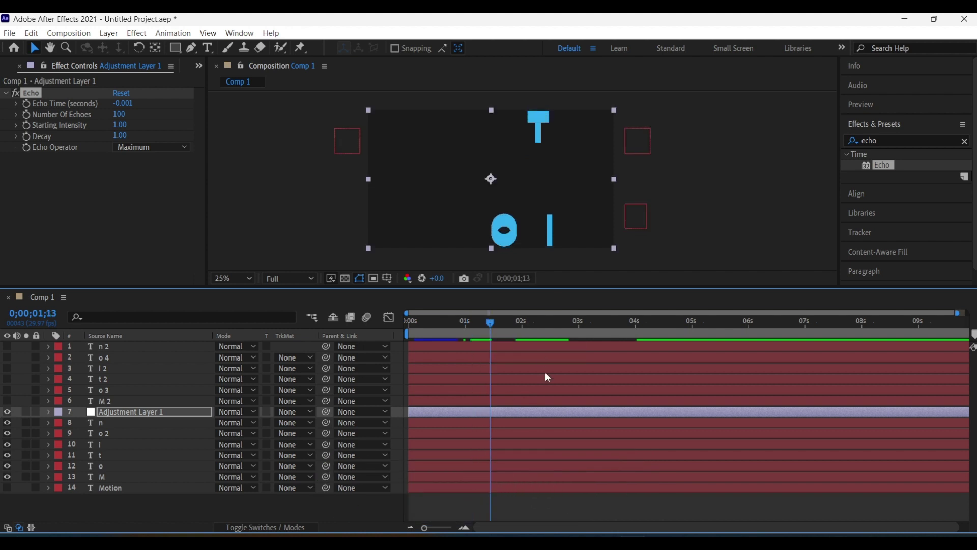
click(89, 347)
shift+click(101, 400)
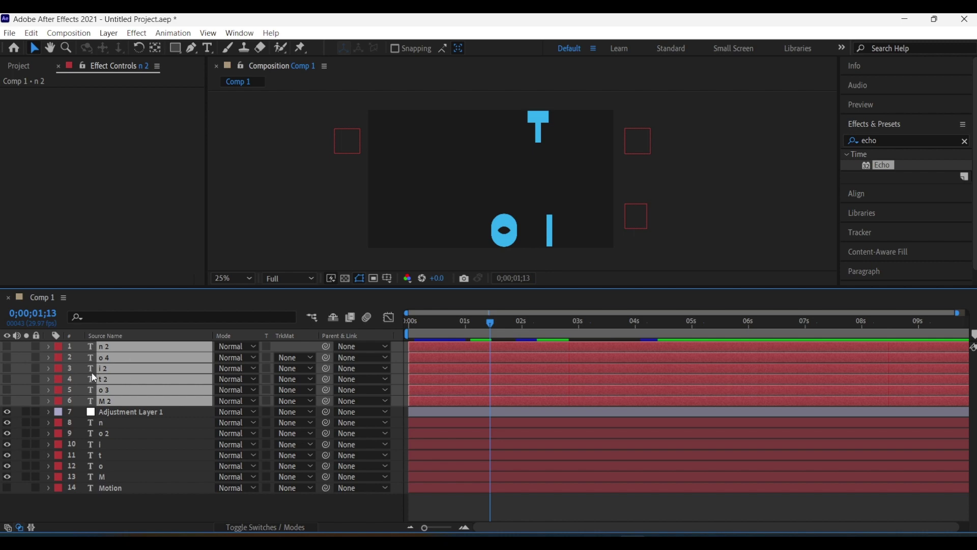
Unhide the six white duplicate letter layers and play the echo animation from the start.
click(7, 346)
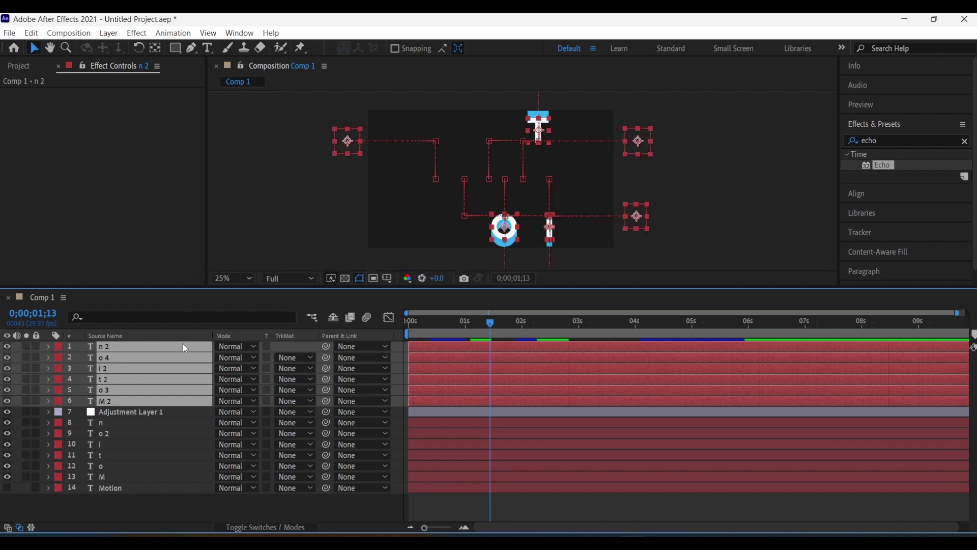
click(410, 324)
key(space)
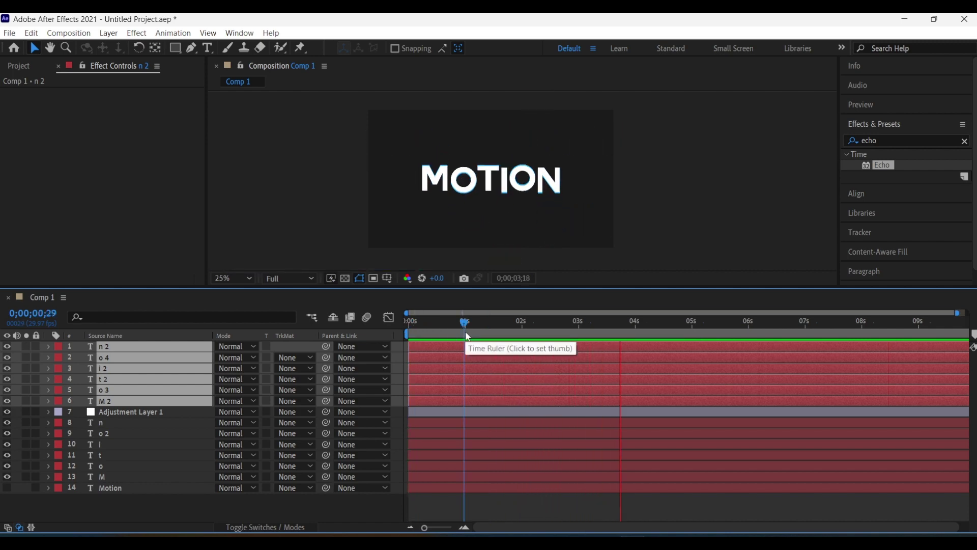
drag(467, 336, 415, 329)
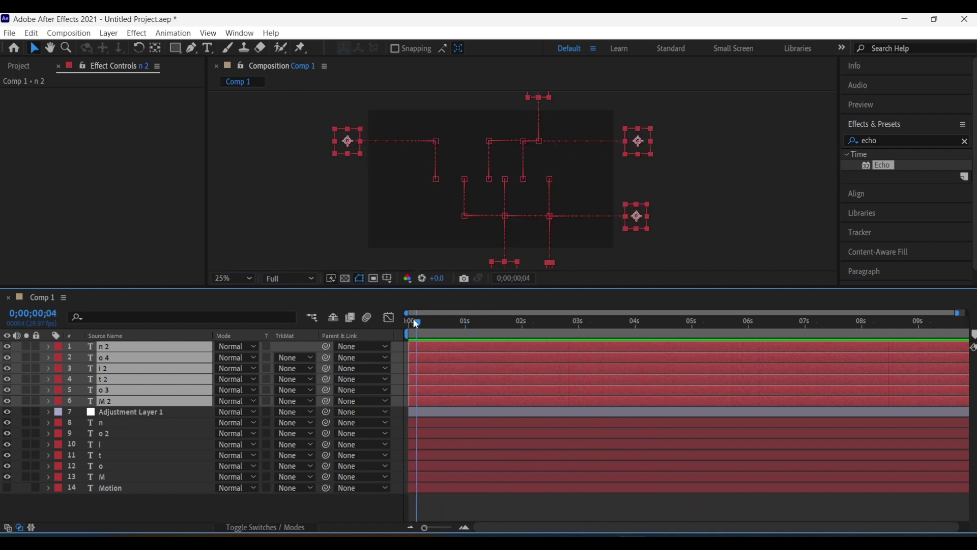